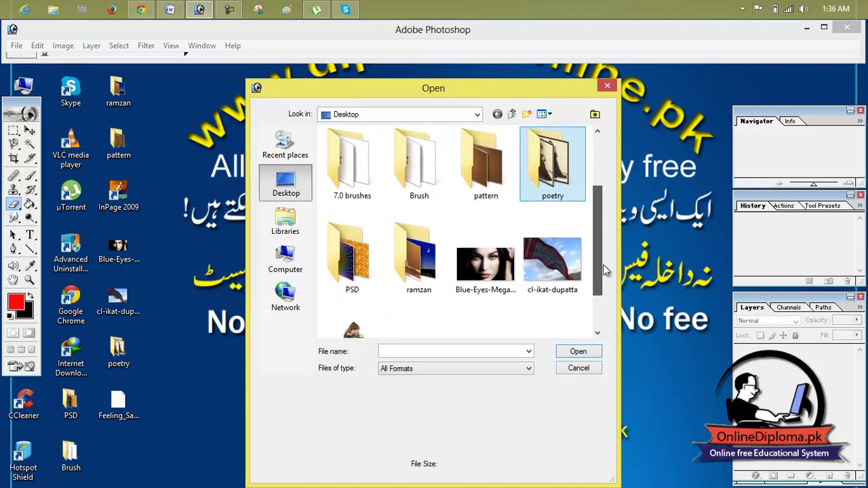
double_click(563, 193)
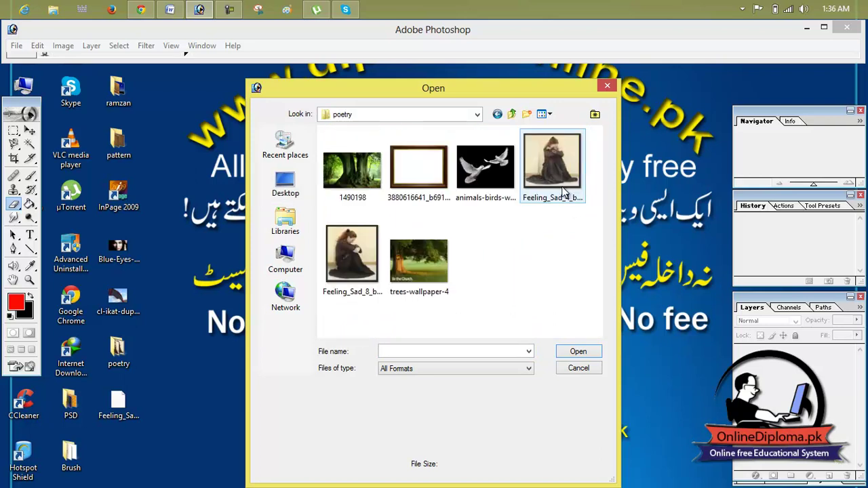
click(559, 186)
click(485, 170)
click(437, 175)
click(421, 249)
double_click(422, 263)
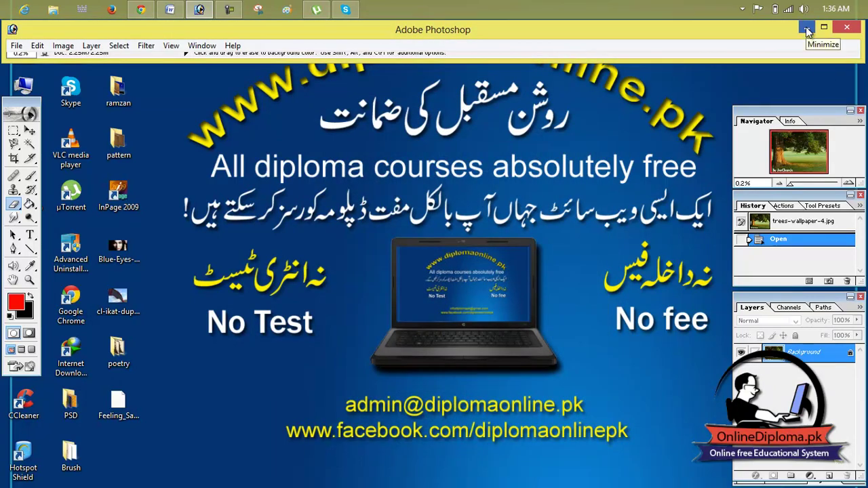
click(850, 29)
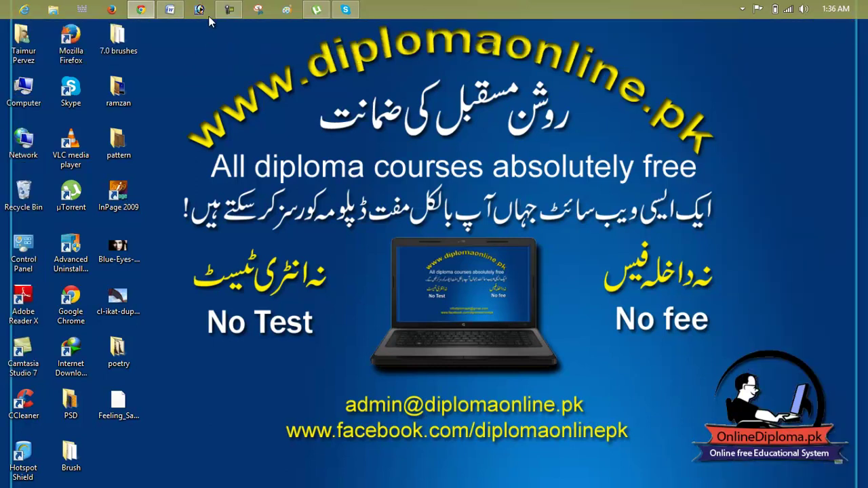
click(199, 9)
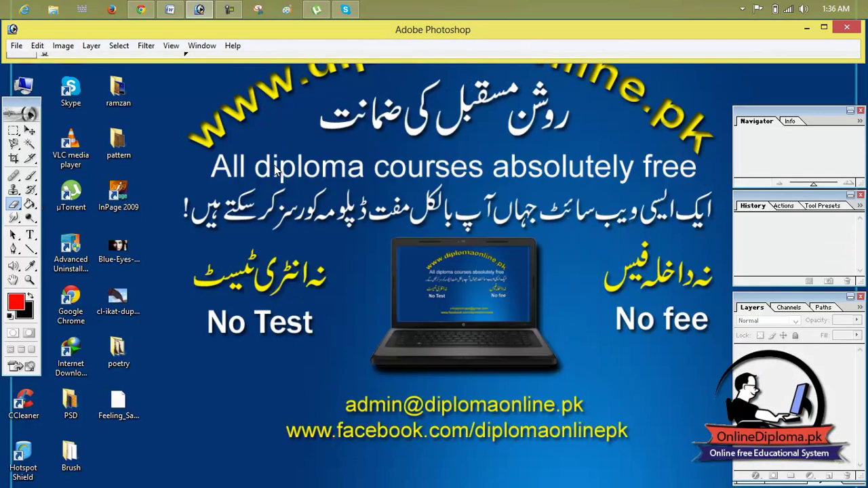
Step: Create a new document with a transparent background and maximize the program window
click(16, 46)
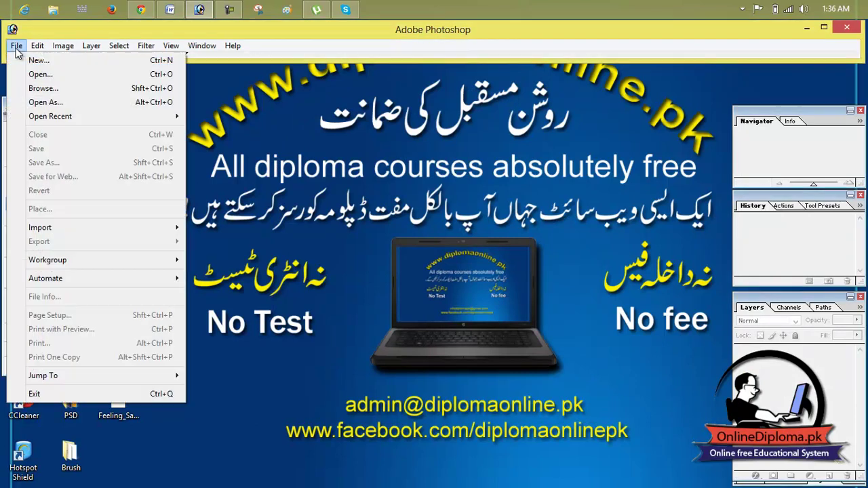
click(34, 59)
click(341, 312)
click(527, 147)
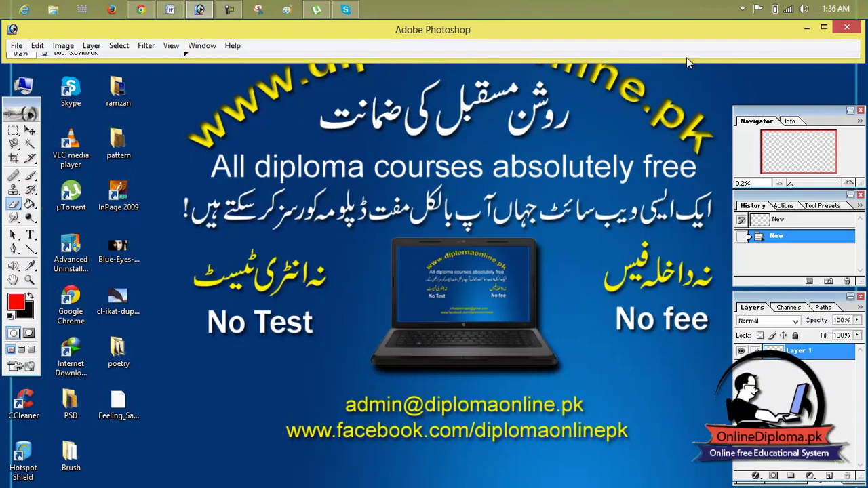
click(824, 27)
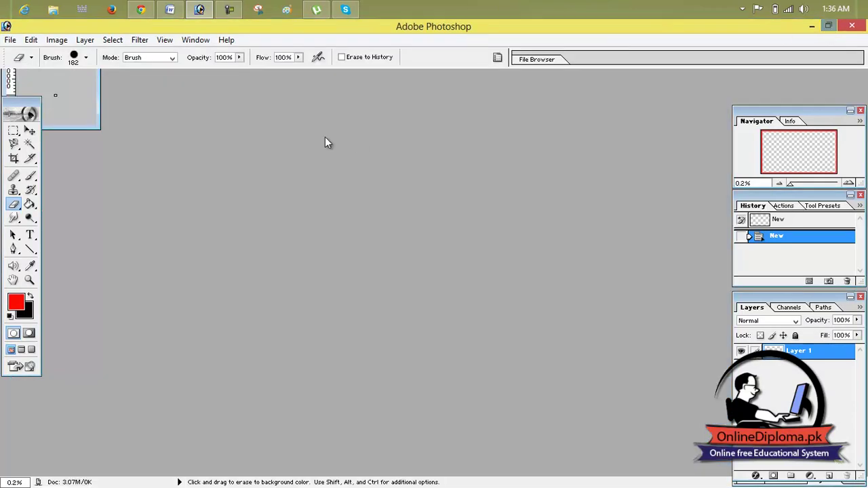
click(95, 97)
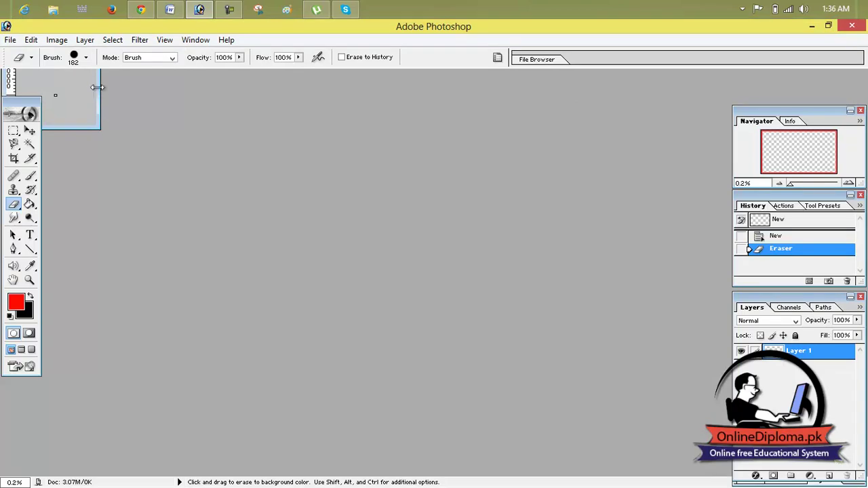
Step: Open the trees-wallpaper-4 image from the poetry folder and maximize its document window
click(10, 39)
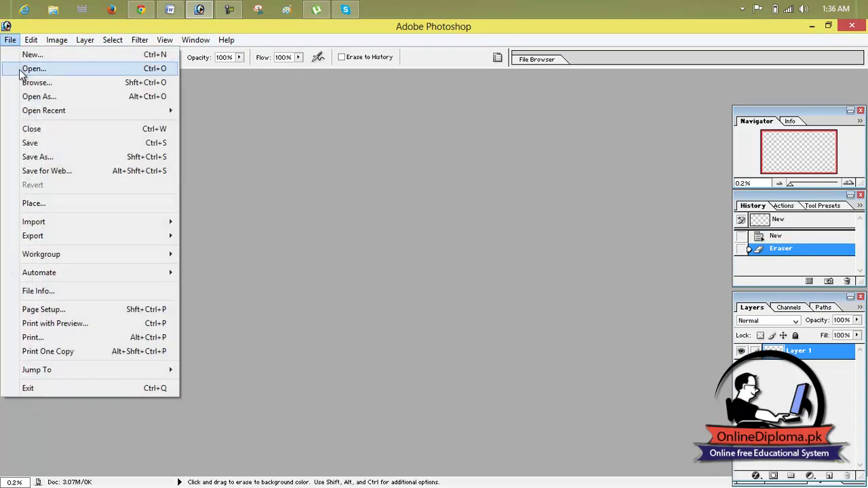
click(23, 64)
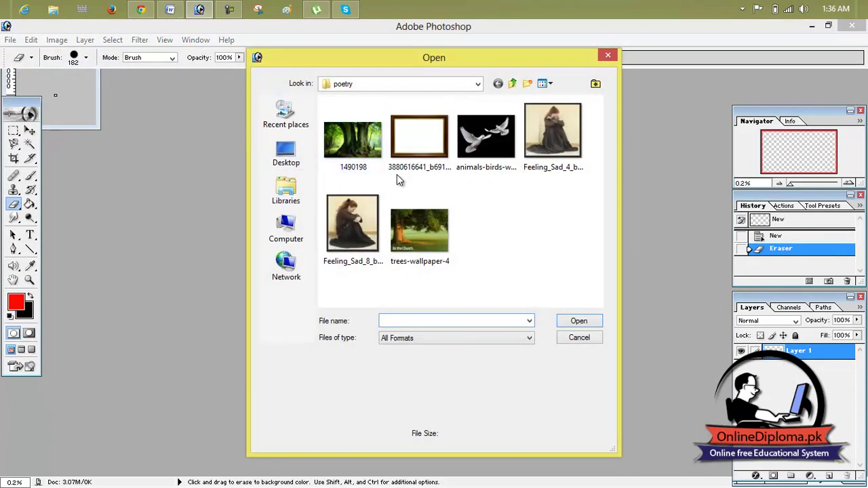
click(441, 209)
double_click(438, 222)
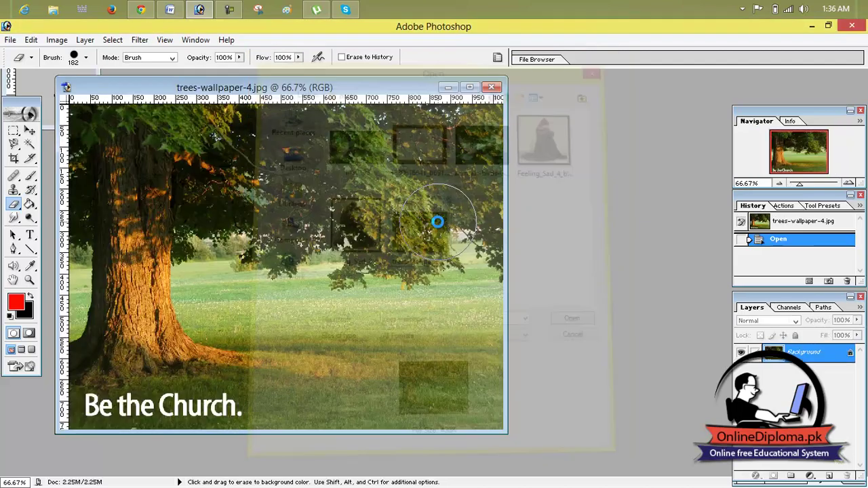
click(469, 87)
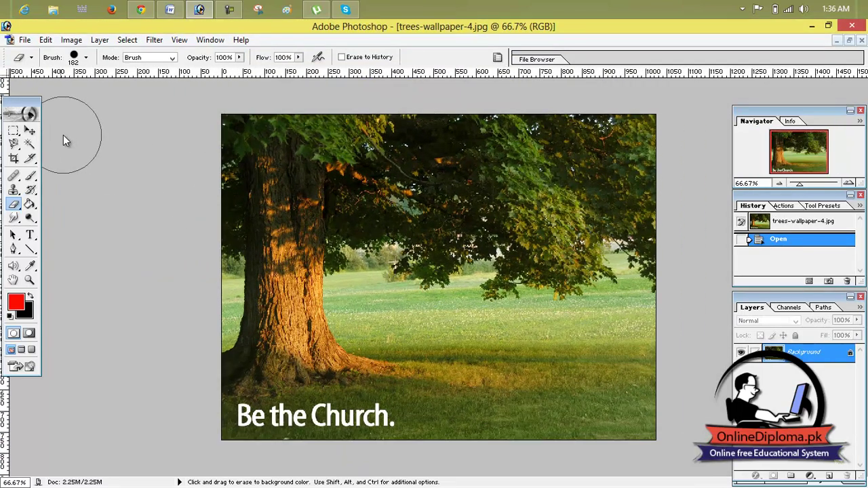
Step: Examine the tree base and the "Be the Church." text in the wallpaper at closer zoom
click(29, 131)
key(ctrl+0)
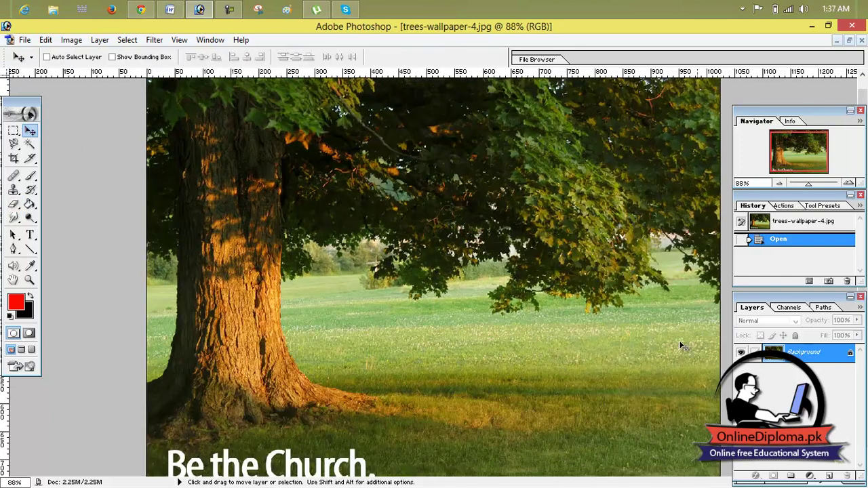
scroll(575, 334, up, 1)
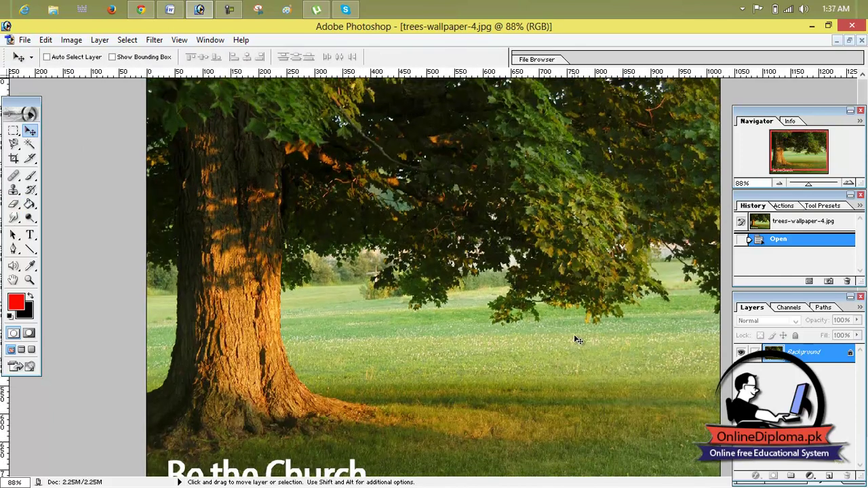
scroll(643, 241, down, 3)
drag(810, 183, 816, 183)
drag(417, 347, 436, 51)
drag(257, 281, 328, 336)
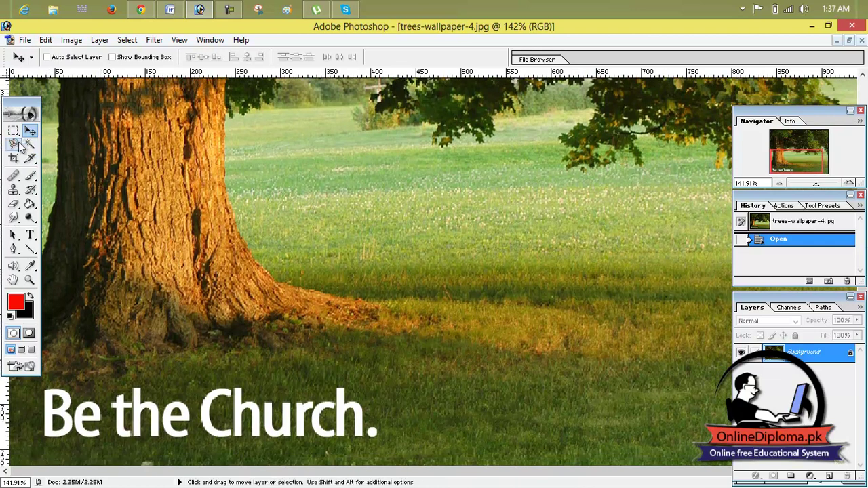
Step: Choose the Clone Stamp tool with a 133 px brush, keeping the whole wallpaper in view
click(14, 190)
drag(14, 190, 68, 190)
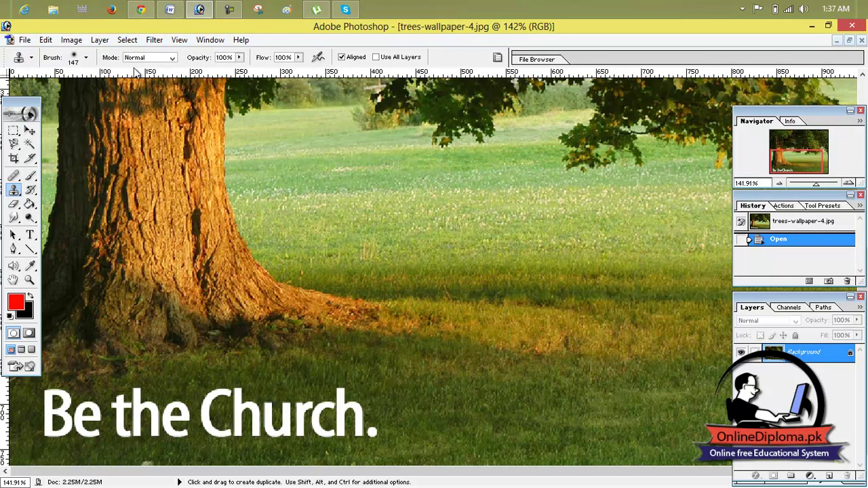
click(85, 57)
mouse_move(91, 93)
mouse_down()
mouse_move(48, 93)
mouse_move(86, 92)
mouse_up()
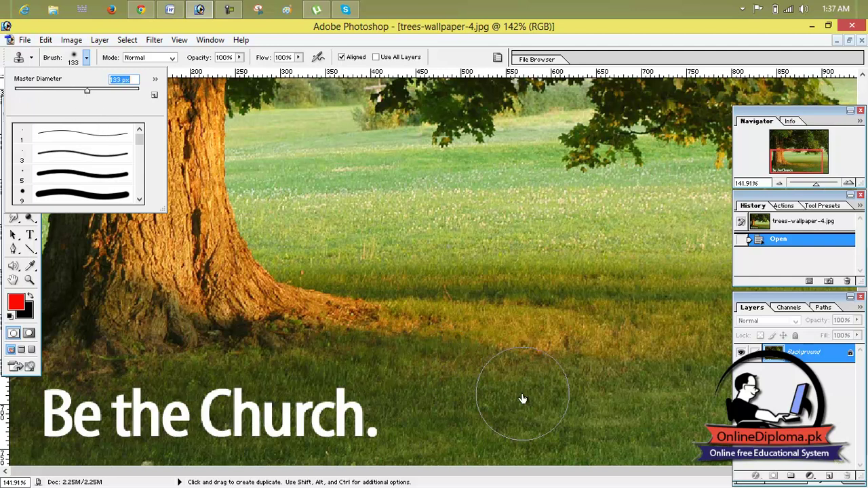
drag(816, 186, 800, 184)
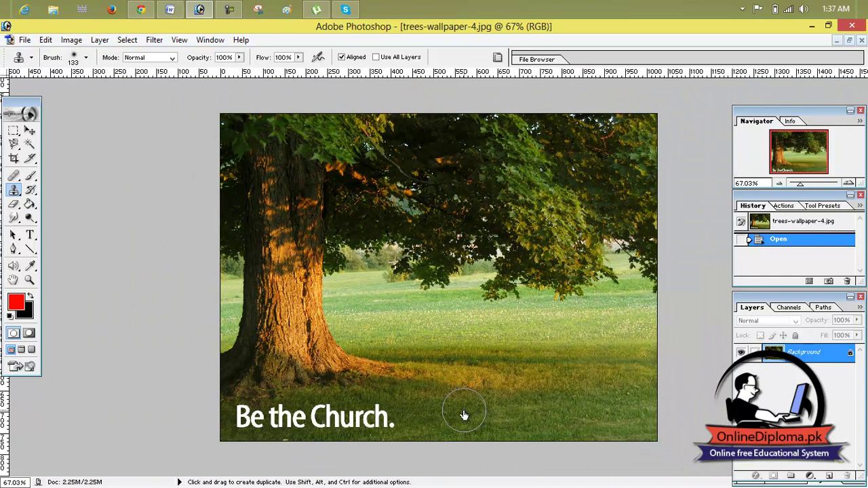
Step: Convert the wallpaper's locked Background into a regular layer named Layer 0
click(441, 413)
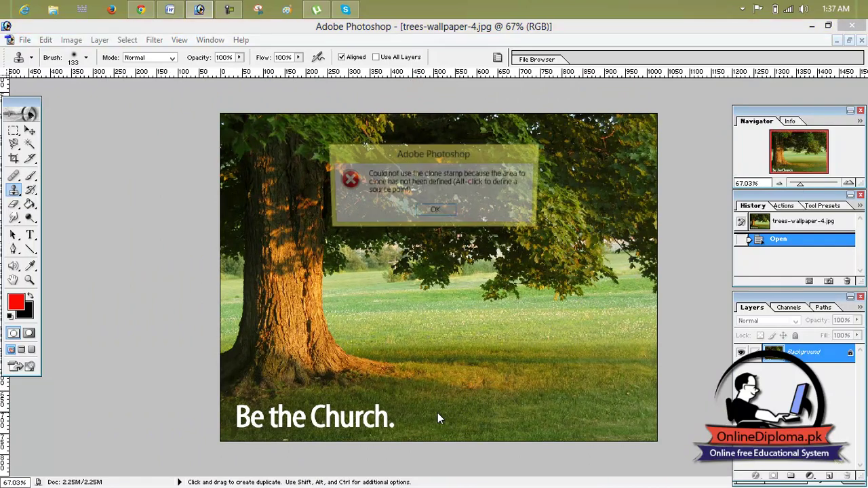
click(435, 211)
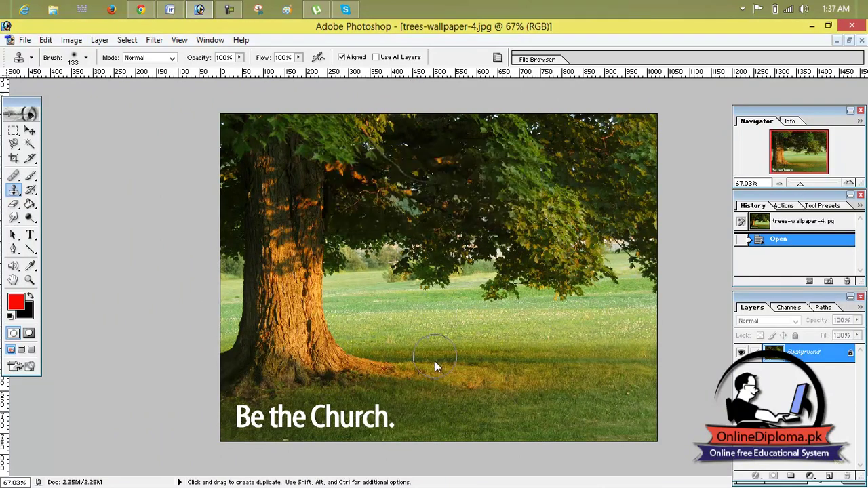
double_click(797, 354)
click(532, 219)
click(534, 221)
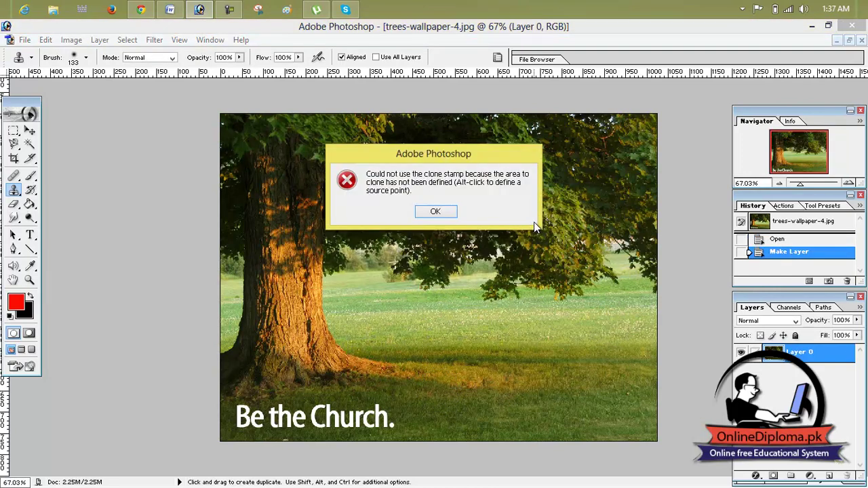
click(438, 212)
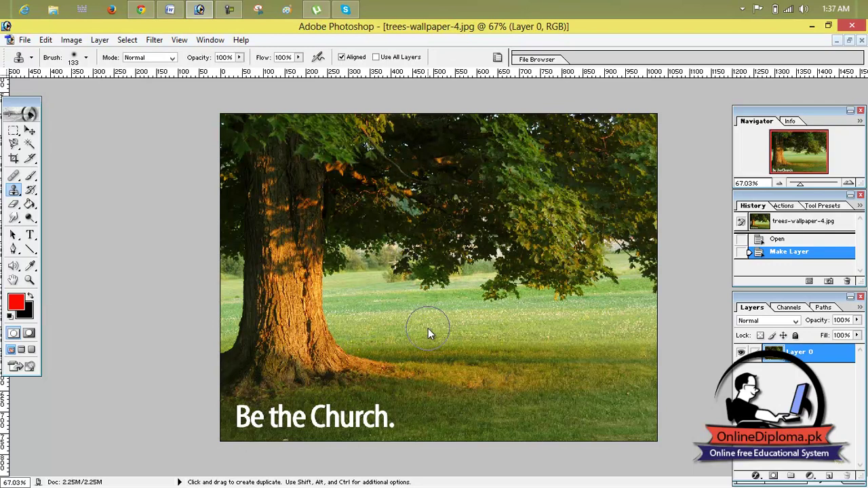
Step: Remove the "Be the Church." text by sampling nearby grass and cloning it over the lettering
key(alt)
alt+click(444, 414)
mouse_move(411, 413)
mouse_down()
mouse_move(380, 415)
mouse_move(407, 417)
mouse_move(382, 416)
mouse_move(399, 417)
mouse_up()
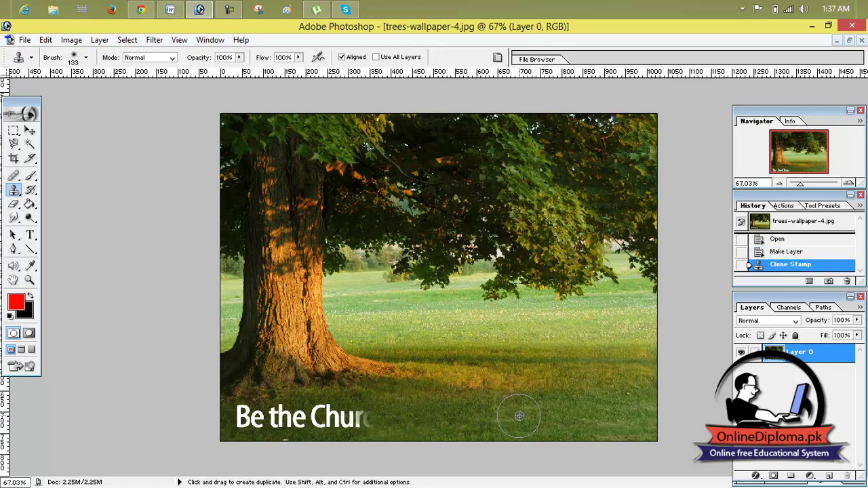
key(alt)
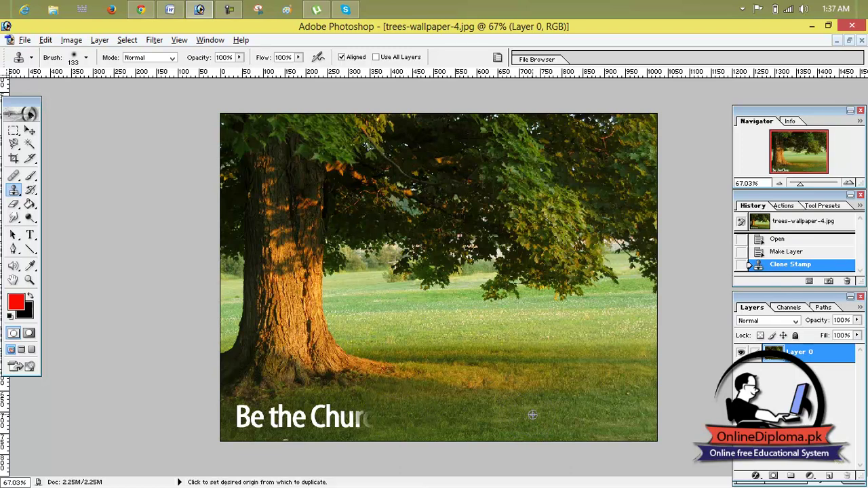
alt+click(532, 415)
mouse_move(422, 414)
mouse_down()
mouse_move(294, 415)
mouse_move(449, 412)
mouse_move(234, 412)
mouse_move(355, 416)
mouse_up()
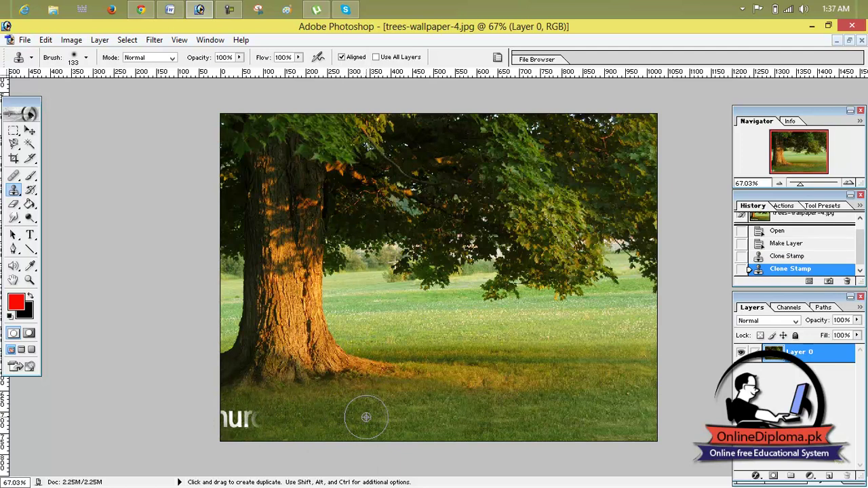
alt+click(365, 417)
mouse_move(293, 410)
mouse_down()
mouse_move(218, 413)
mouse_move(292, 415)
mouse_move(235, 416)
mouse_move(267, 422)
mouse_move(241, 428)
mouse_move(361, 424)
mouse_up()
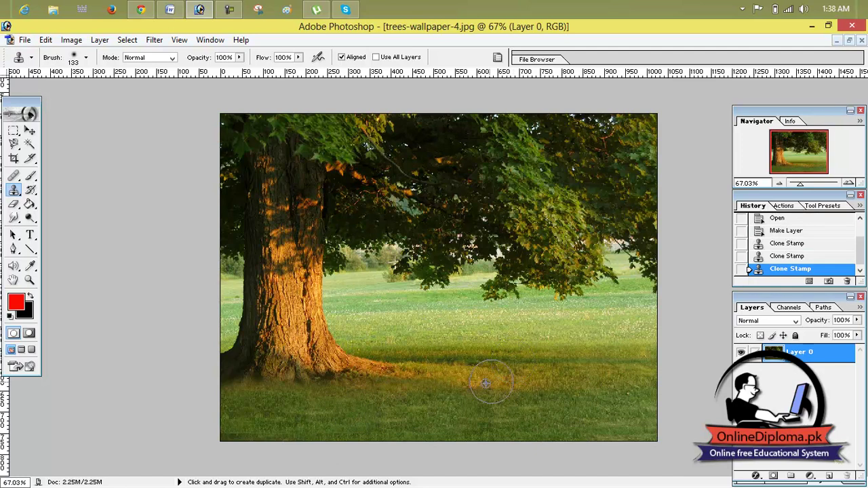
scroll(434, 298, up, 1)
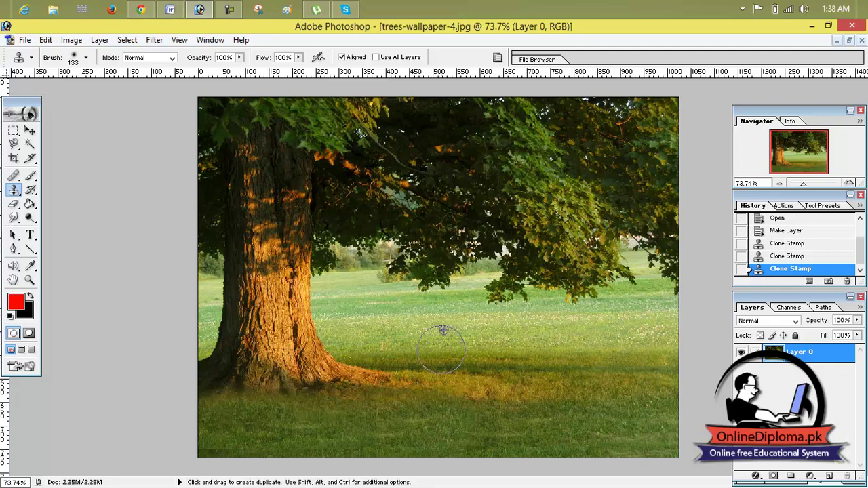
click(24, 40)
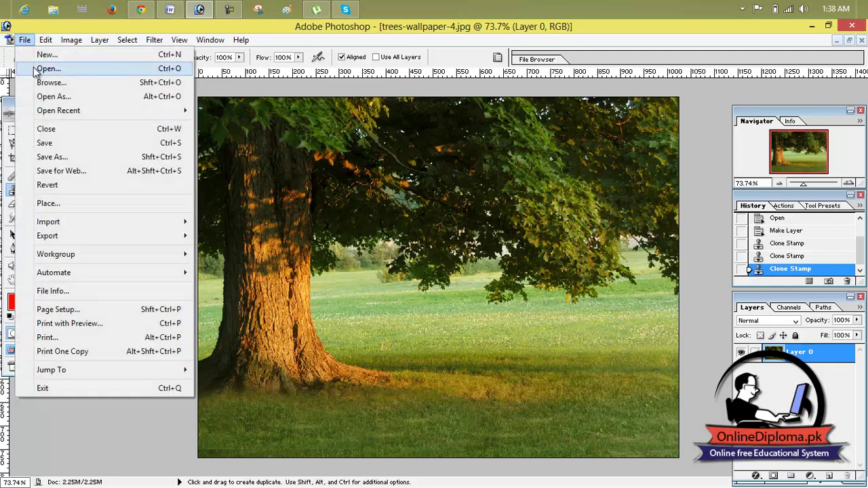
click(111, 80)
click(353, 224)
click(562, 129)
double_click(352, 224)
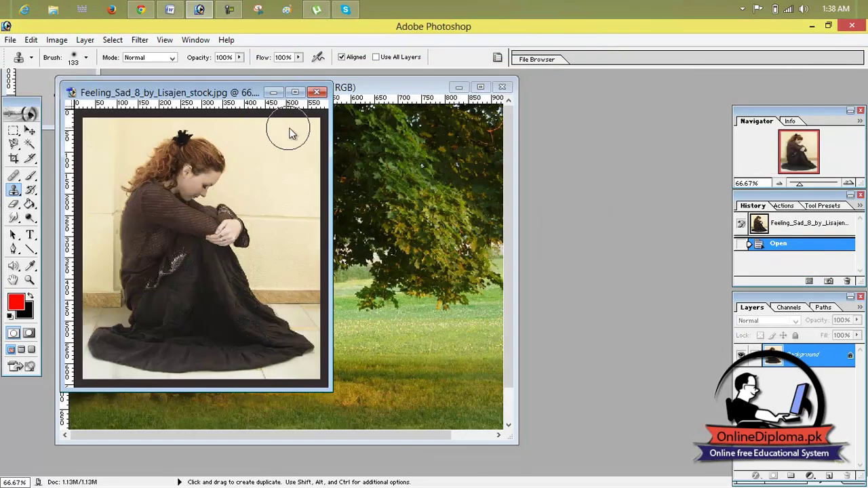
drag(250, 92, 521, 94)
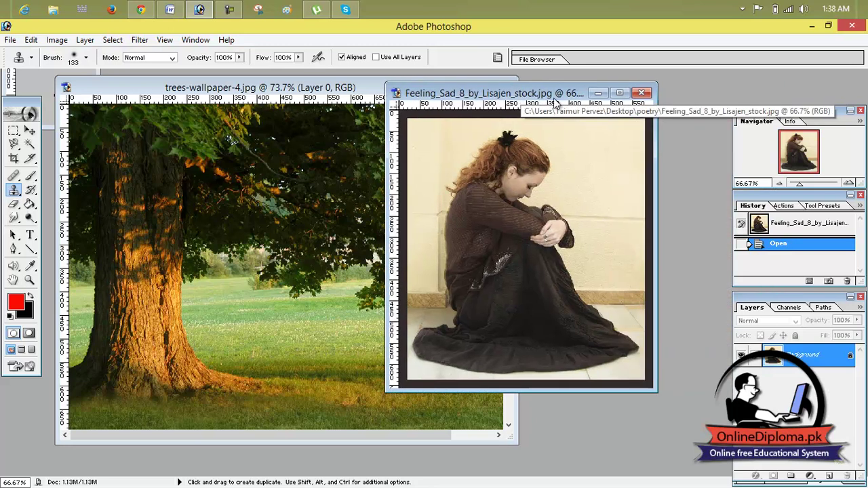
click(642, 94)
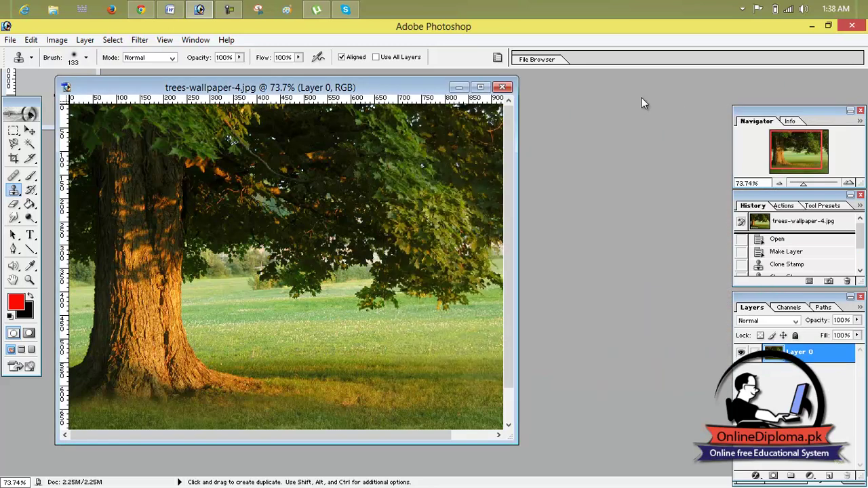
Step: Open Feeling_Sad_4_by_Lisajen_stock.psd from the desktop and place its window beside the tree image
click(812, 26)
double_click(119, 402)
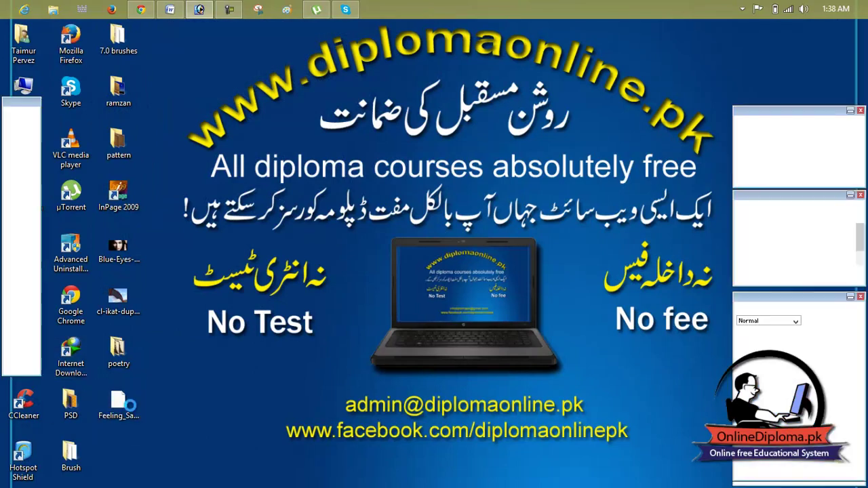
drag(211, 99, 560, 99)
Step: Copy the cut-out seated woman into the tree wallpaper with the Move tool, placing her in front of the trunk
click(31, 131)
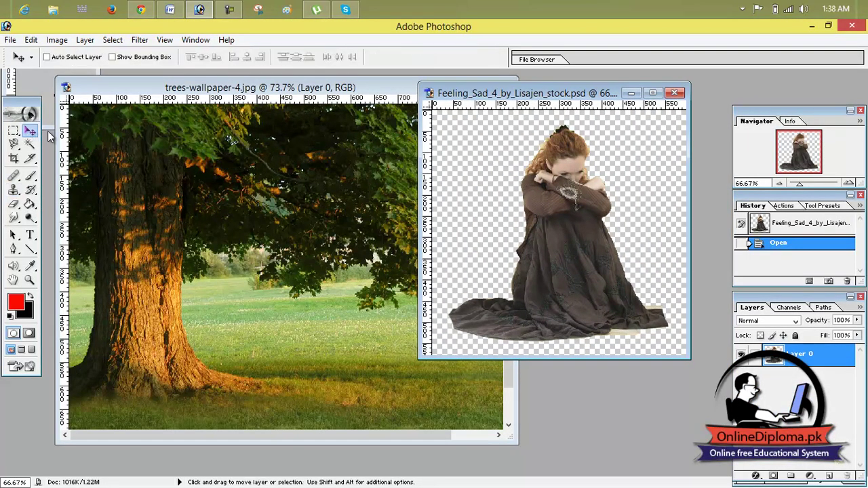
drag(622, 251, 230, 290)
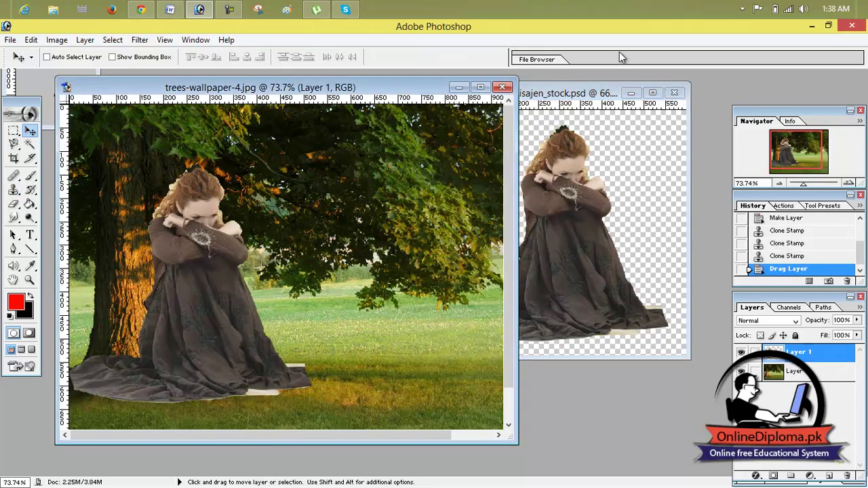
click(653, 92)
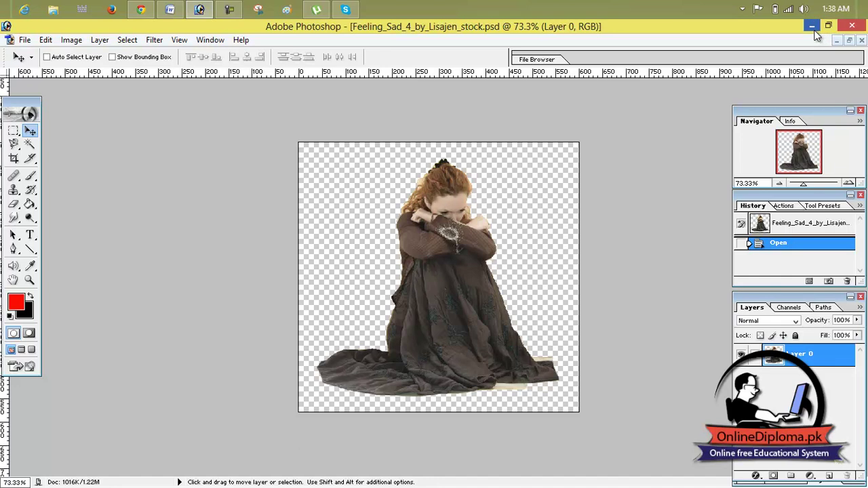
Step: Close Feeling_Sad_4_by_Lisajen_stock.psd while keeping the tree wallpaper document open
click(861, 40)
click(861, 40)
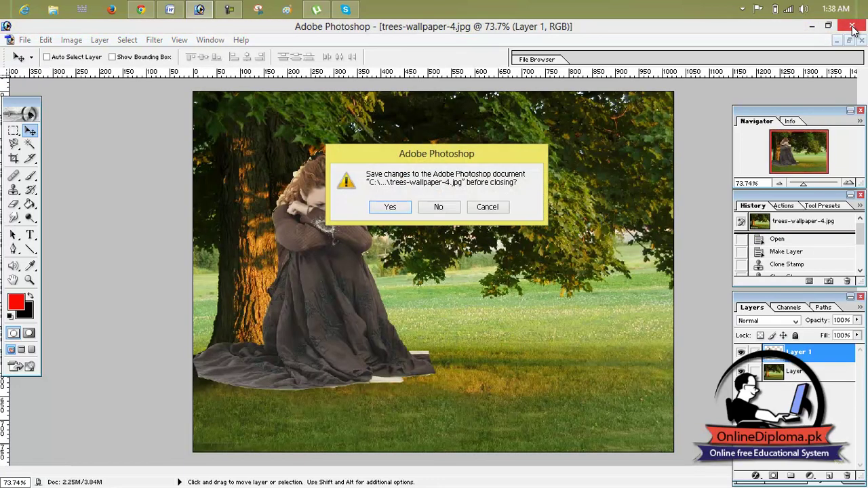
click(485, 208)
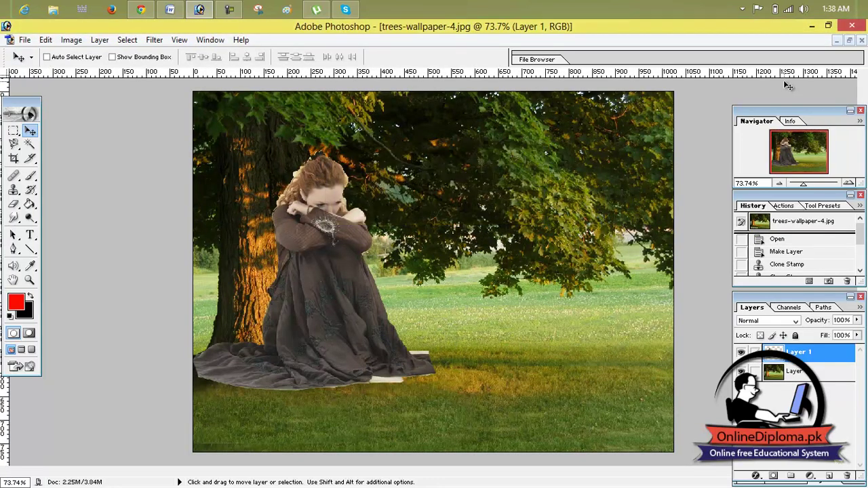
click(862, 40)
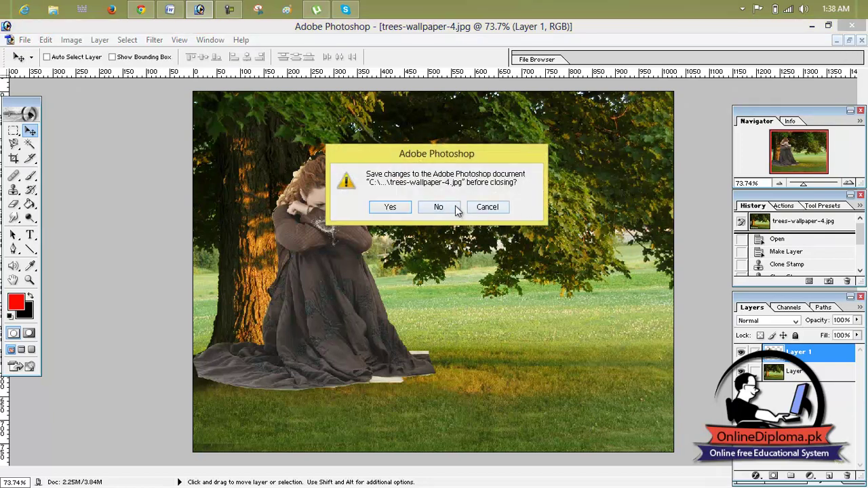
click(483, 210)
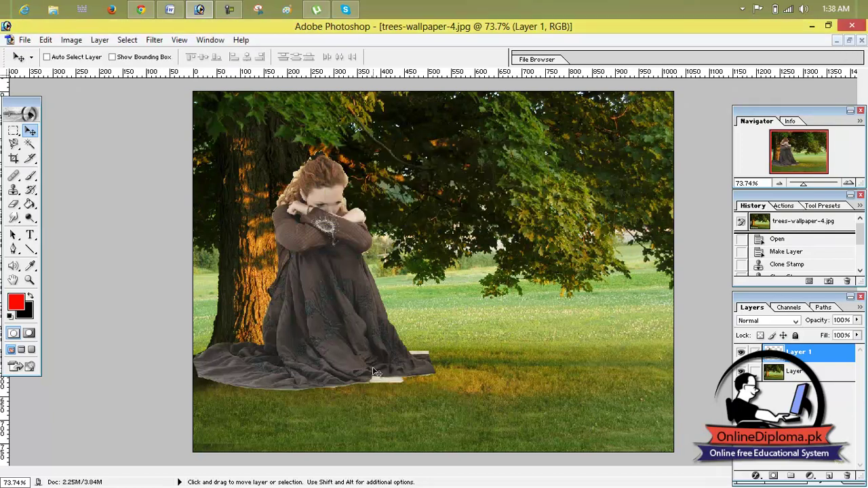
Step: Erase the leftover white scraps around the woman's skirt hem and the edge of her hair with a 35 px Eraser
scroll(382, 386, up, 2)
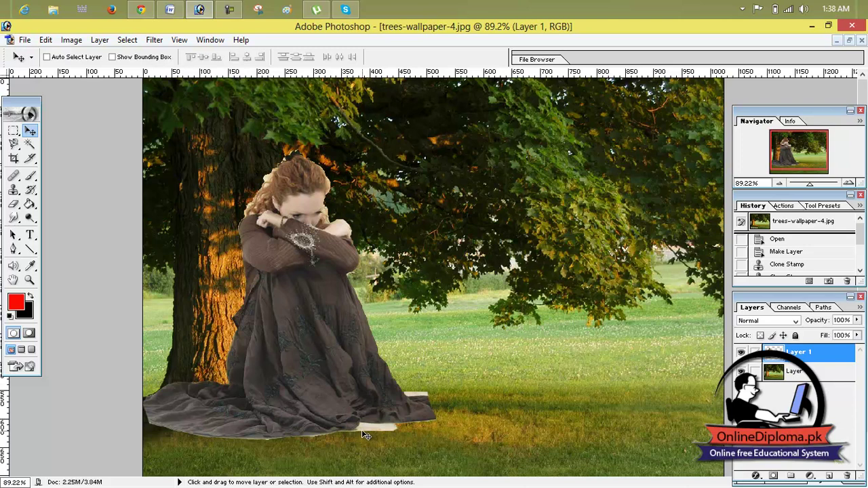
click(15, 210)
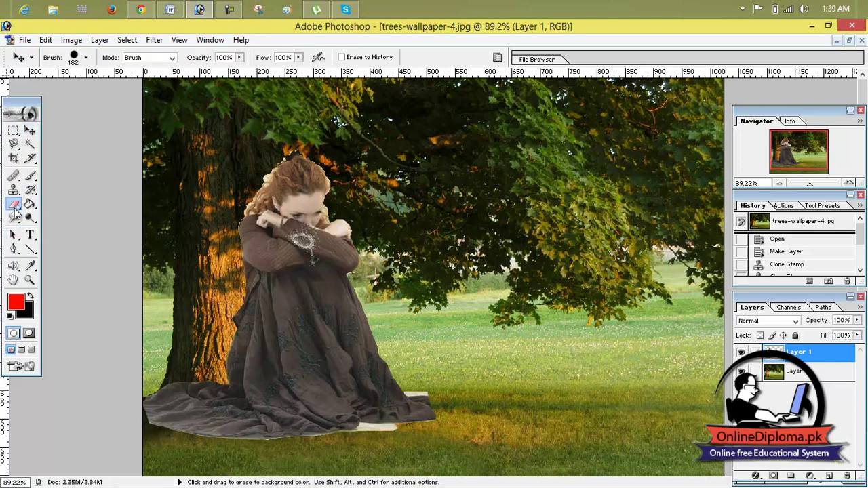
click(45, 206)
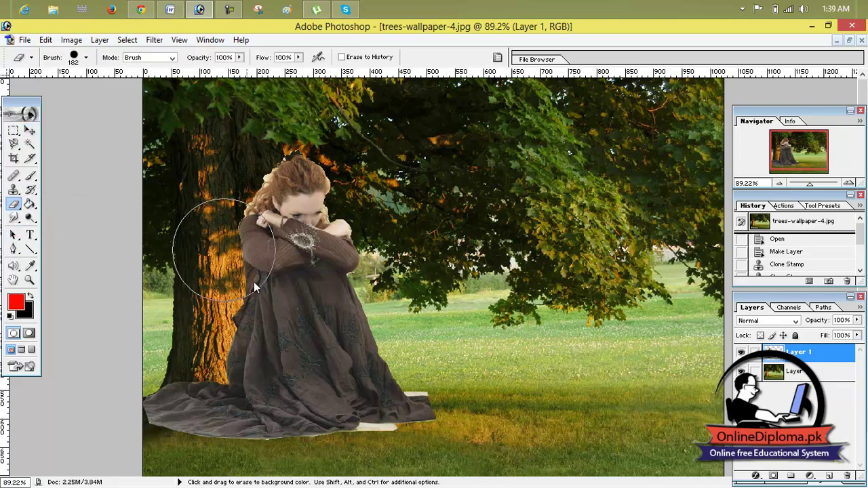
click(86, 58)
drag(100, 94, 36, 94)
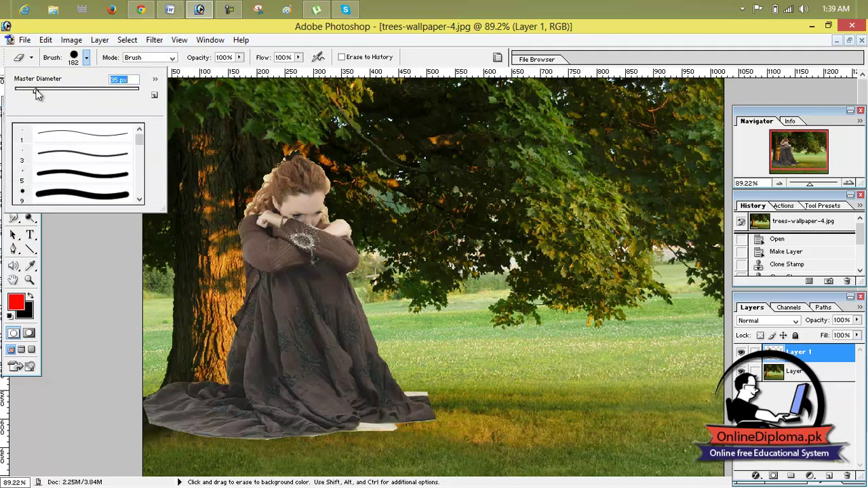
click(399, 436)
drag(364, 435, 303, 448)
mouse_move(217, 449)
mouse_down()
mouse_move(145, 426)
mouse_move(197, 434)
mouse_up()
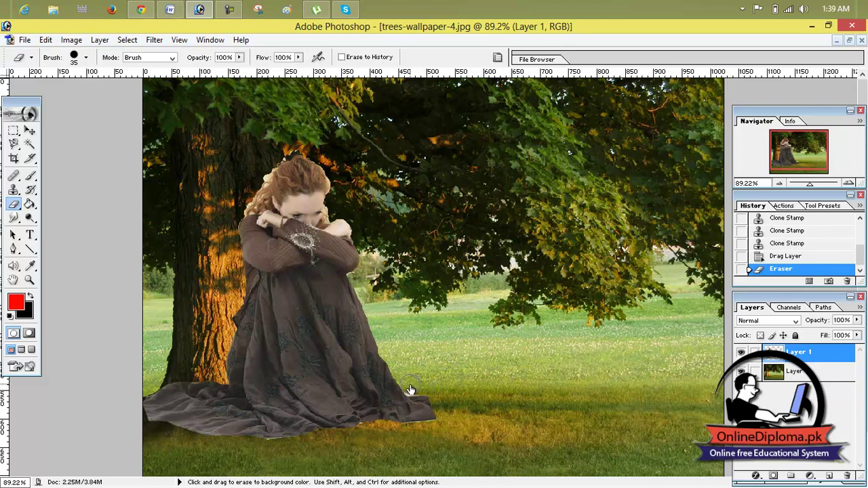
click(430, 392)
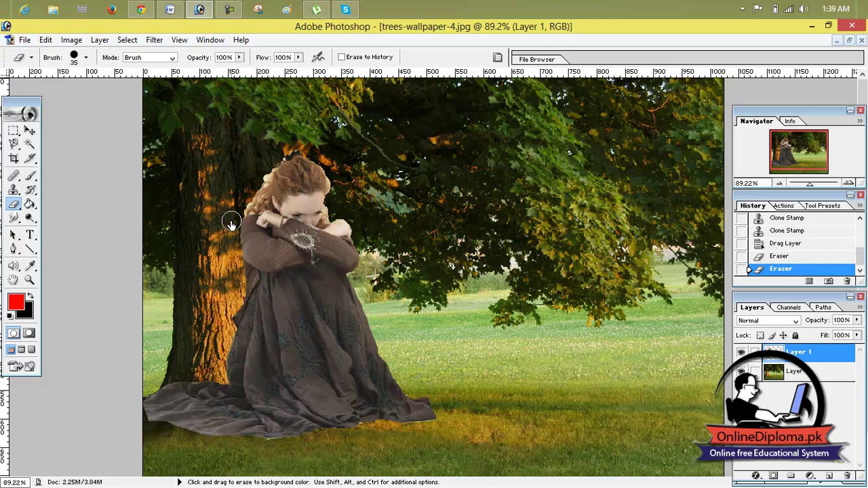
drag(239, 197, 265, 168)
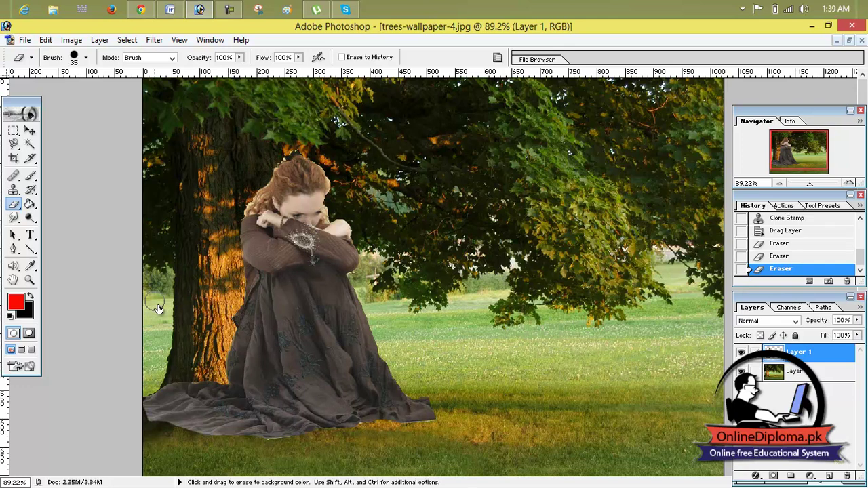
Step: Scale the woman down to about 63% in width and height with Free Transform and seat her against the tree trunk
click(29, 131)
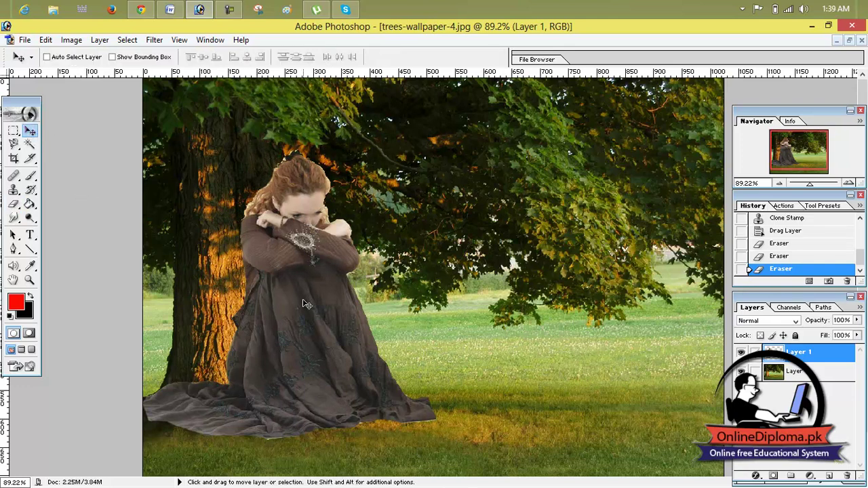
key(ctrl+t)
drag(428, 165, 326, 289)
drag(258, 332, 271, 327)
drag(153, 268, 160, 272)
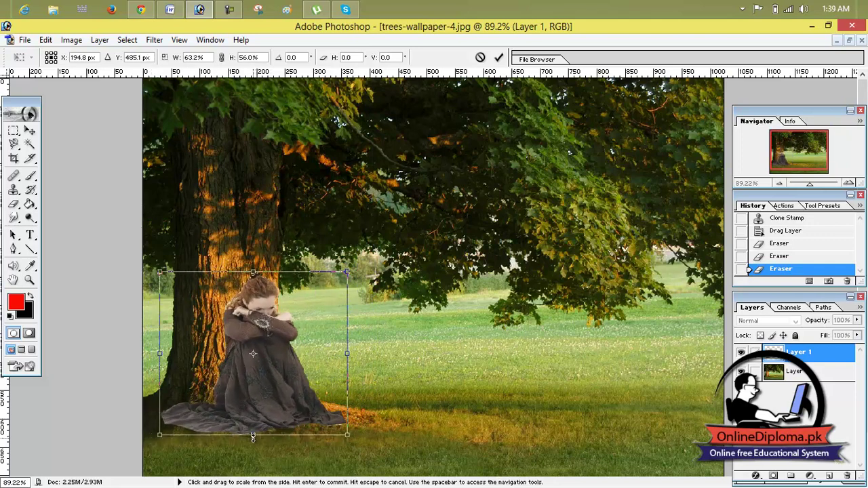
drag(252, 437, 252, 458)
drag(262, 406, 268, 394)
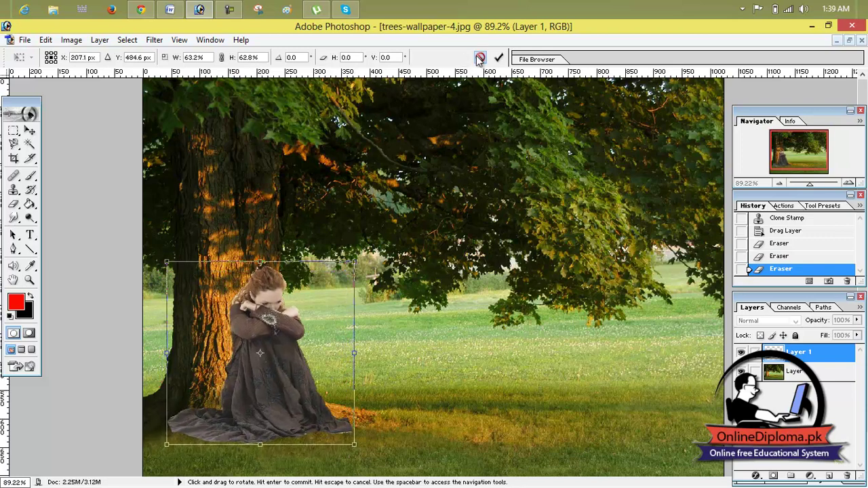
click(499, 57)
click(154, 40)
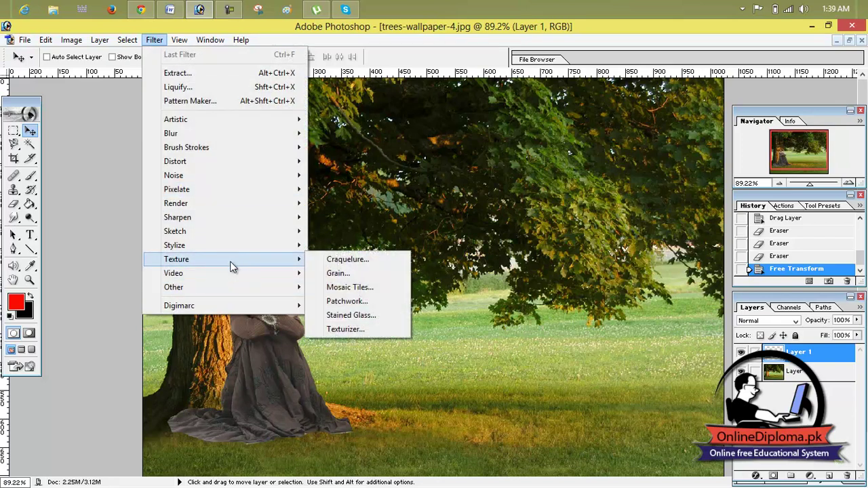
mouse_move(238, 288)
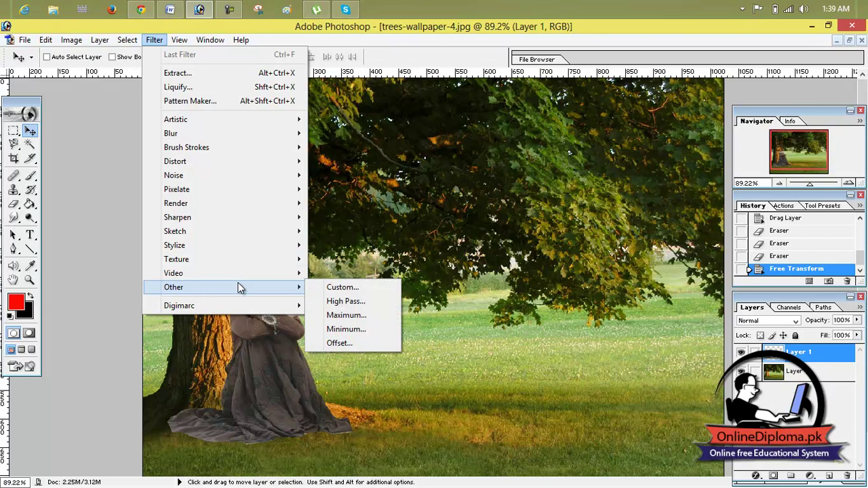
click(362, 305)
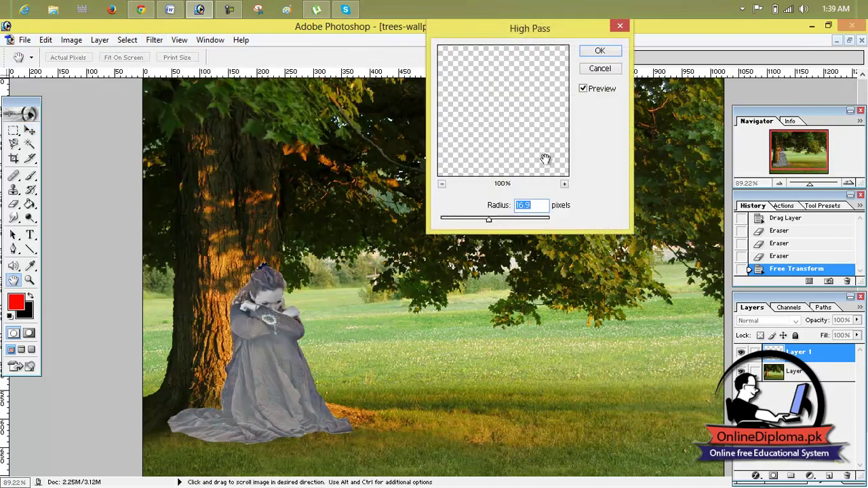
drag(493, 221, 450, 223)
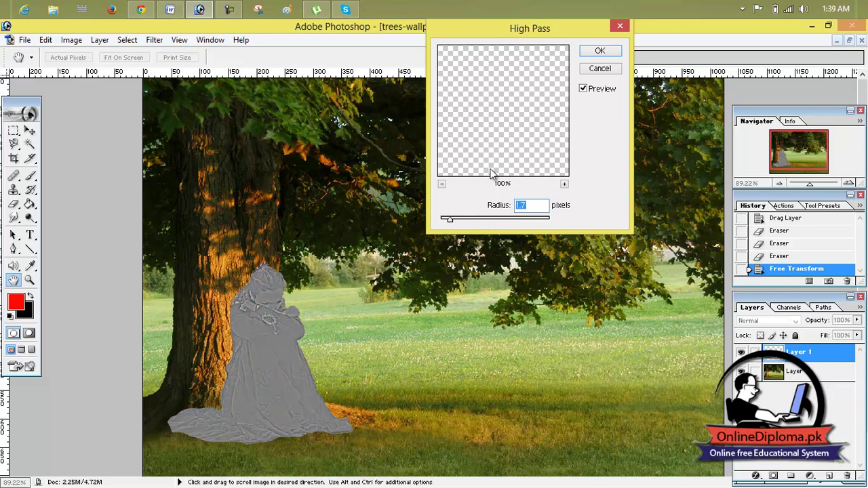
key(Escape)
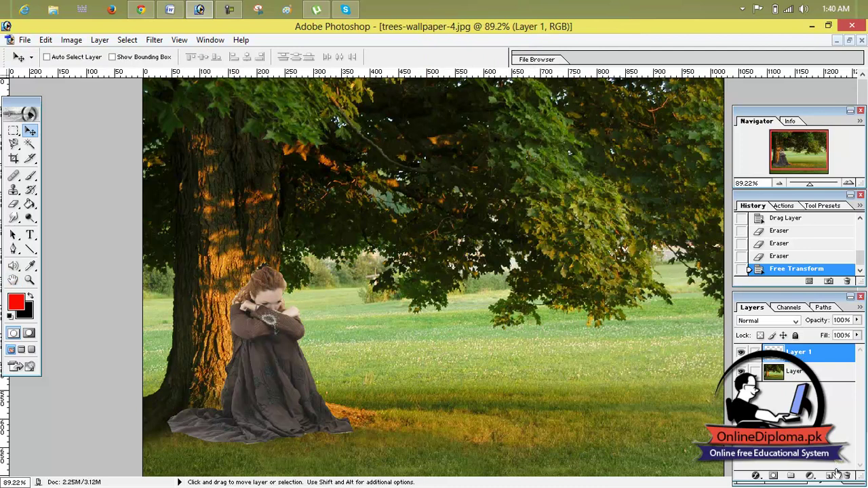
click(829, 476)
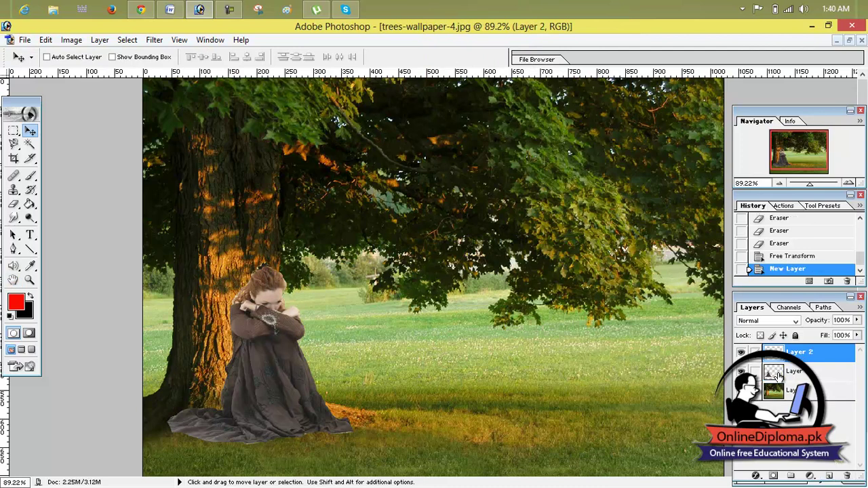
key(ctrl+z)
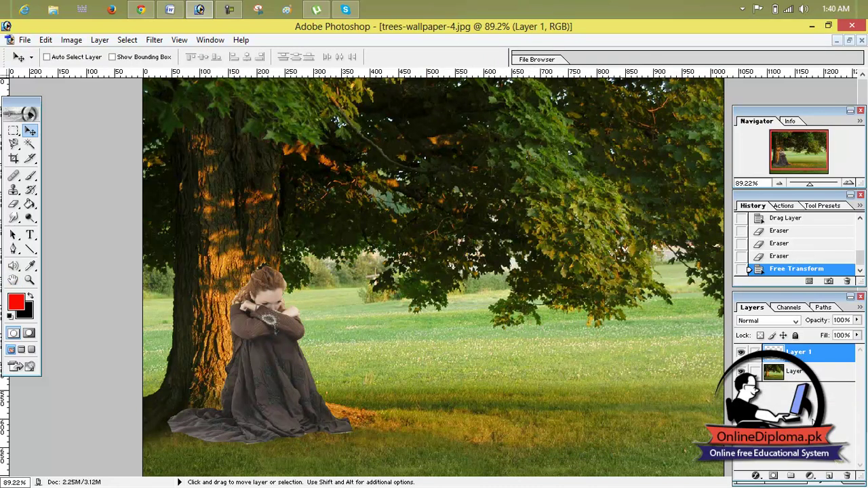
Step: Duplicate the woman's layer, Layer 1, keeping the suggested name Layer 1 copy
right_click(799, 353)
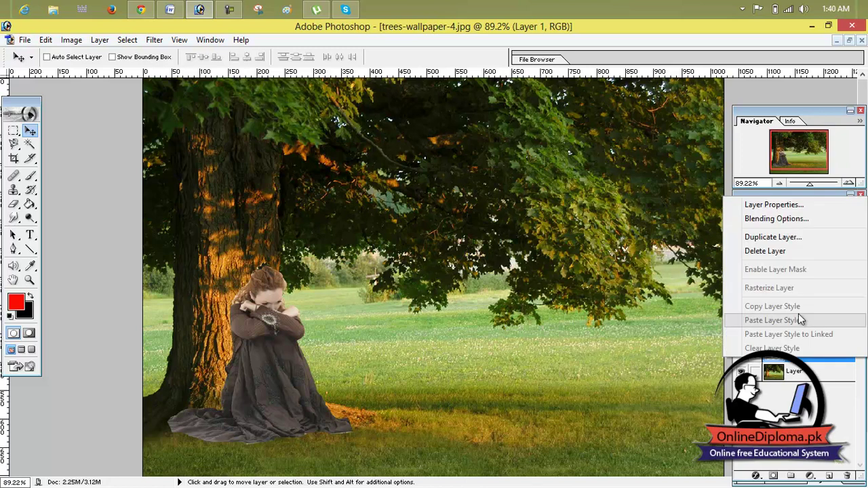
click(794, 237)
click(548, 211)
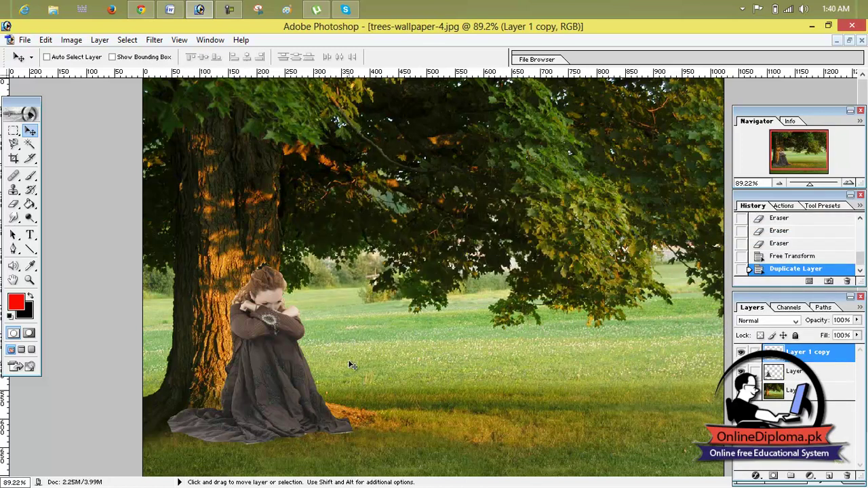
Step: Apply the High Pass filter to Layer 1 copy with a radius of about 1.8 pixels
click(126, 39)
mouse_move(99, 40)
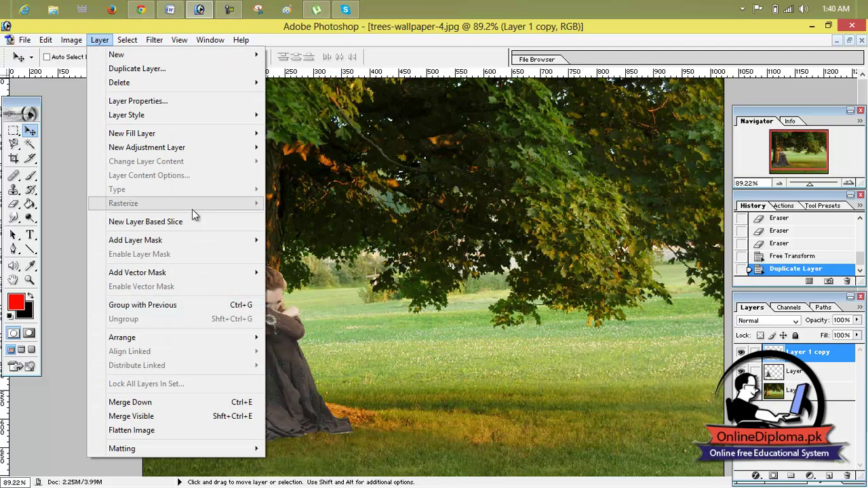
mouse_move(154, 39)
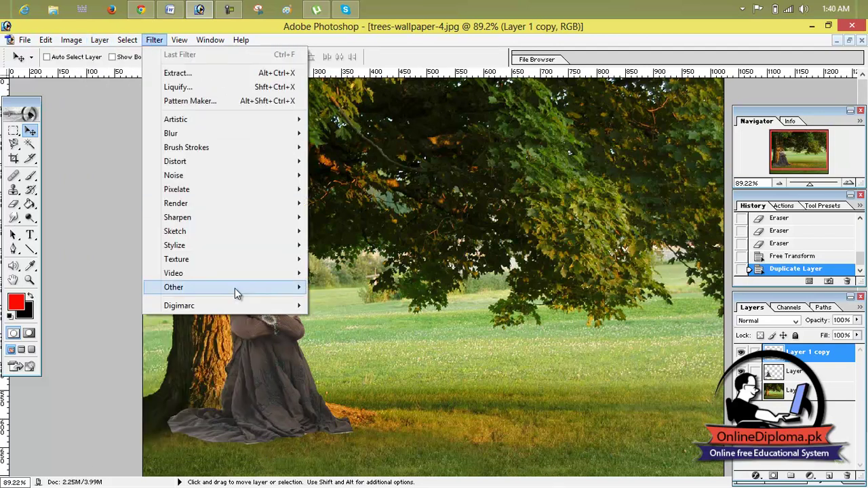
mouse_move(235, 289)
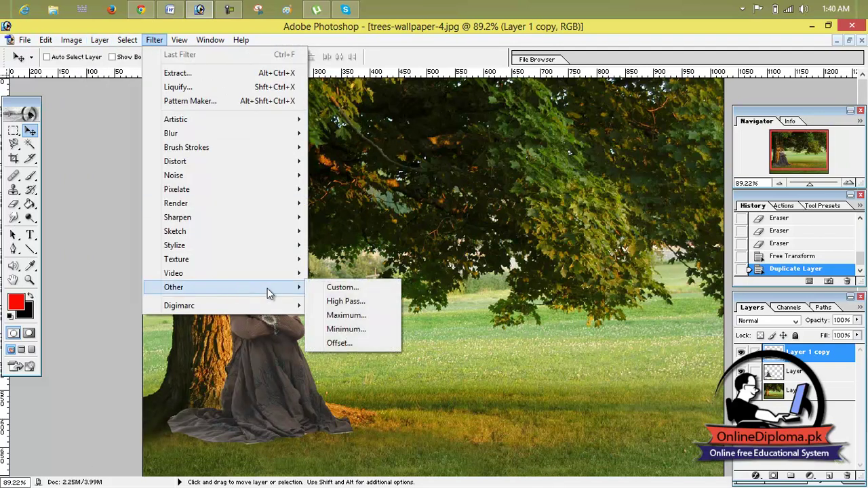
click(337, 303)
drag(489, 224, 451, 224)
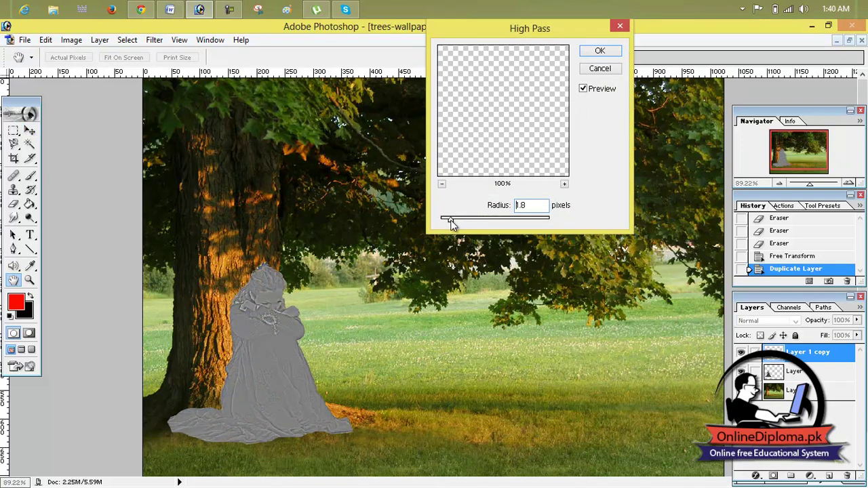
drag(451, 224, 453, 225)
click(599, 50)
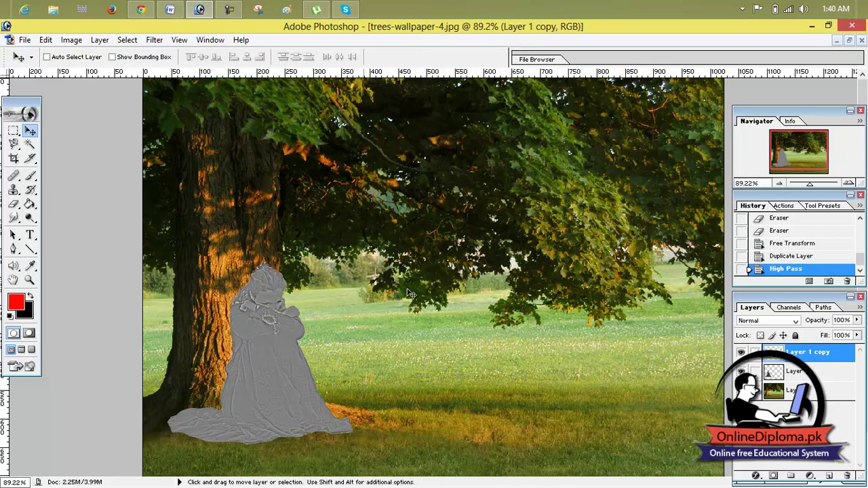
click(781, 380)
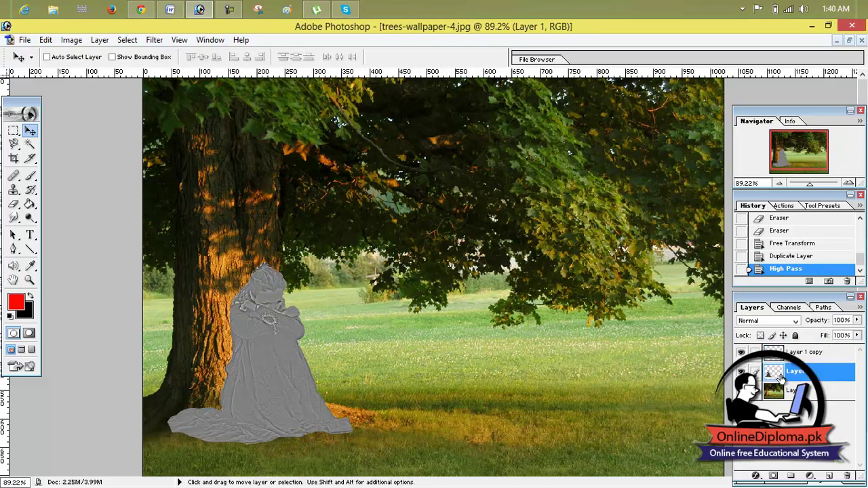
click(772, 358)
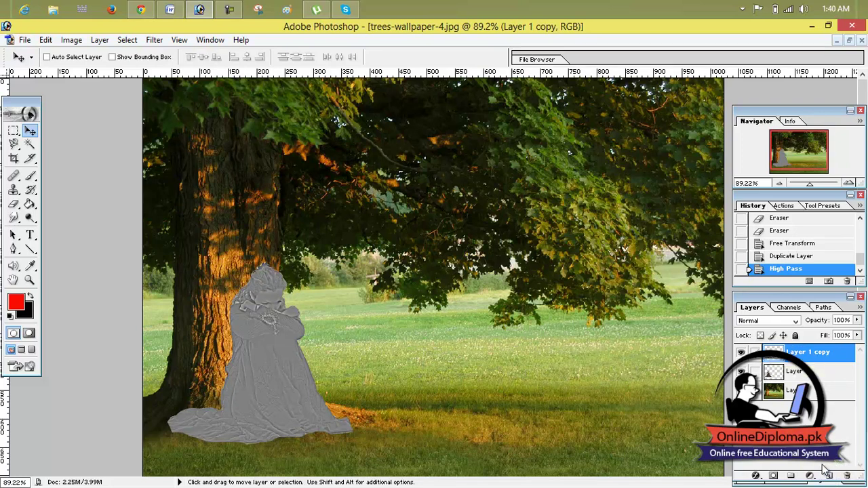
click(180, 40)
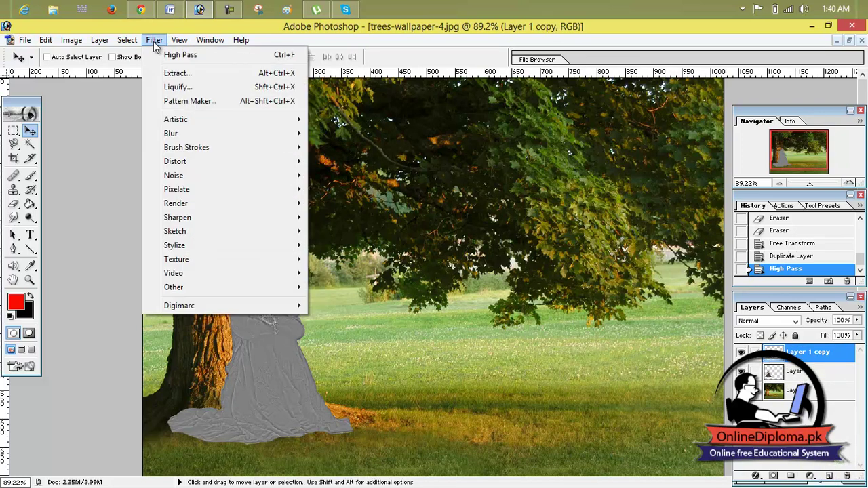
mouse_move(151, 43)
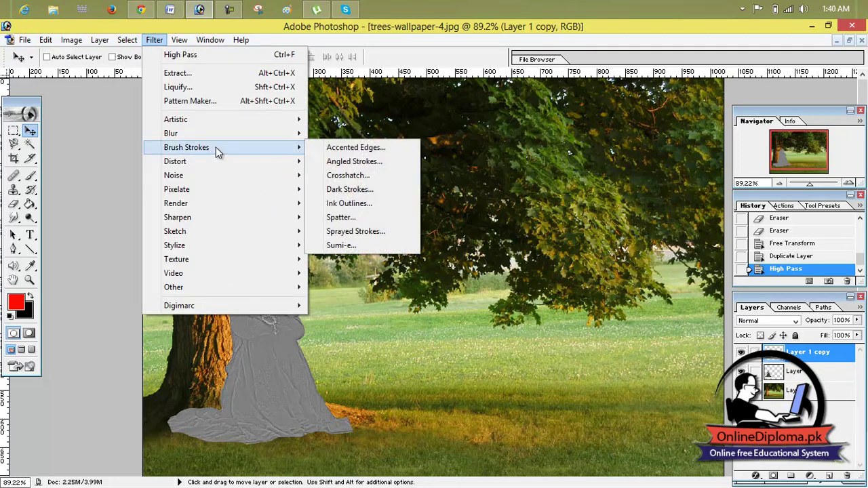
mouse_move(234, 133)
click(360, 161)
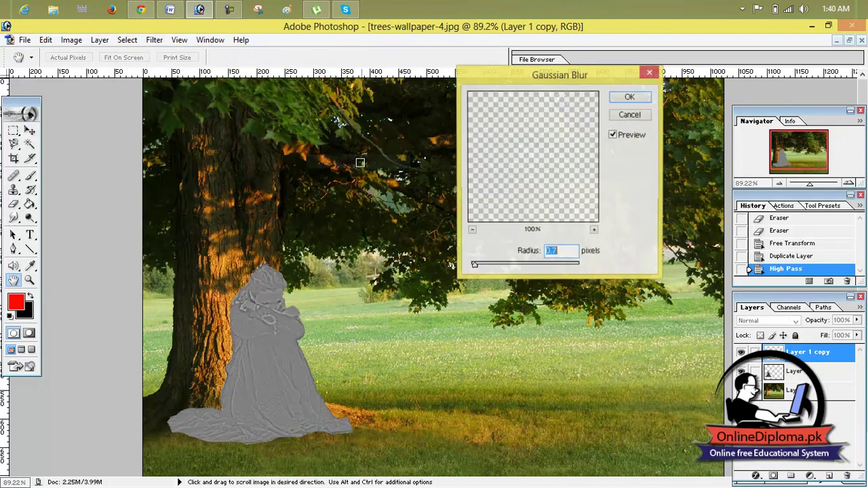
drag(477, 266, 508, 271)
click(652, 75)
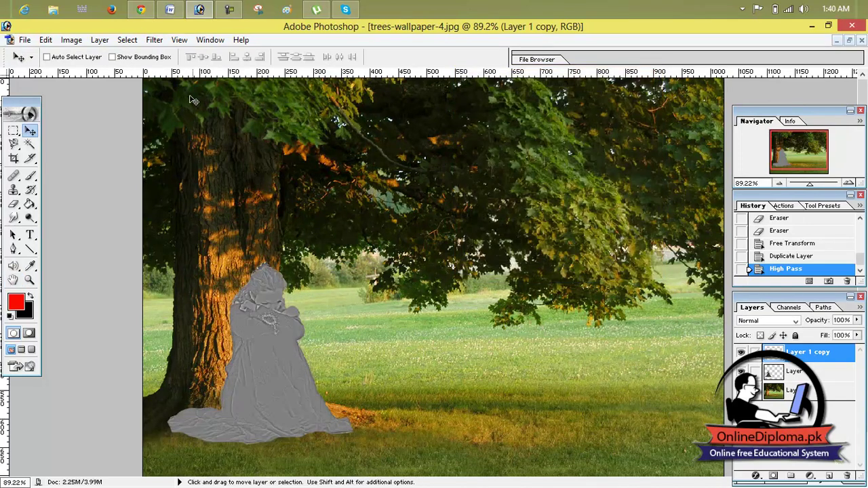
Step: Apply the Motion Blur filter to Layer 1 copy at a 45° angle and a distance of 999 pixels
click(157, 43)
mouse_move(195, 132)
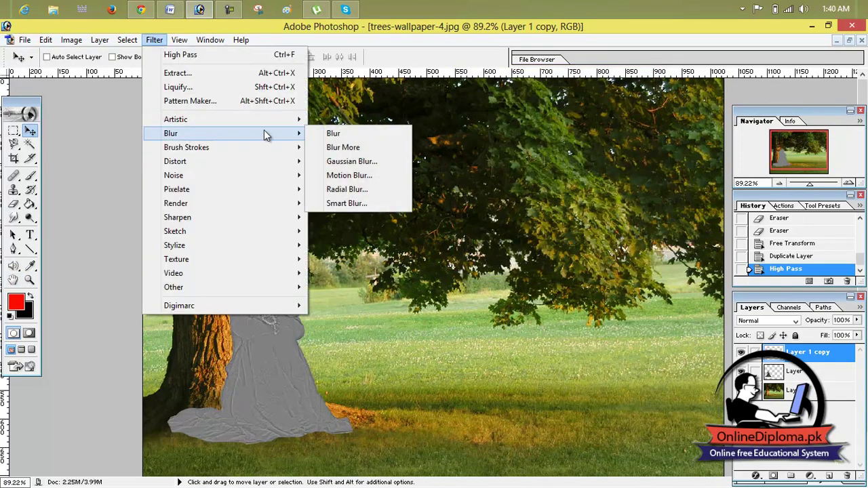
click(348, 175)
drag(223, 79, 533, 73)
drag(438, 296, 460, 302)
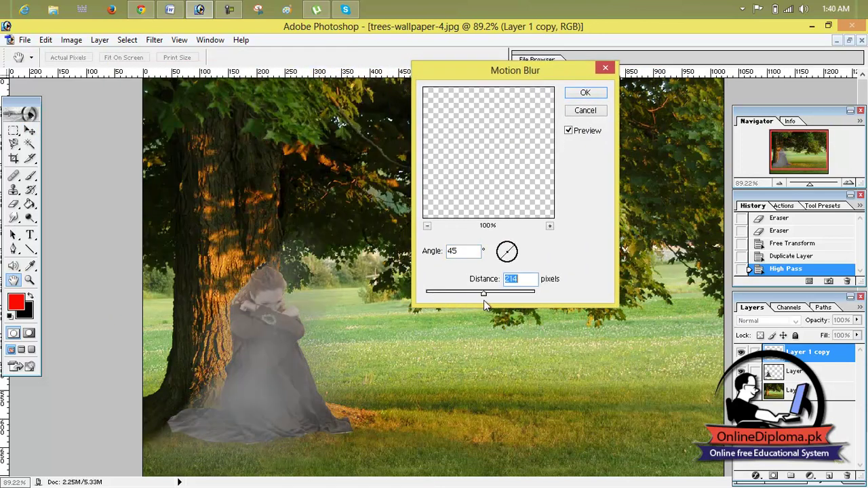
drag(486, 295, 539, 301)
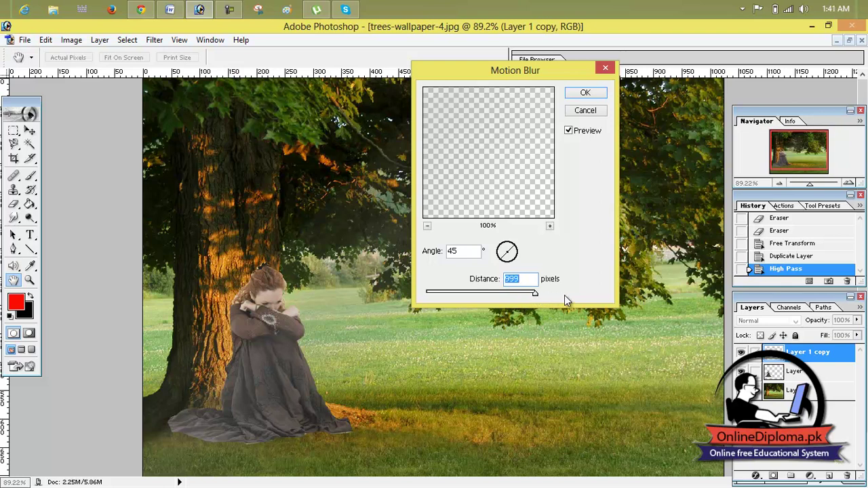
click(585, 92)
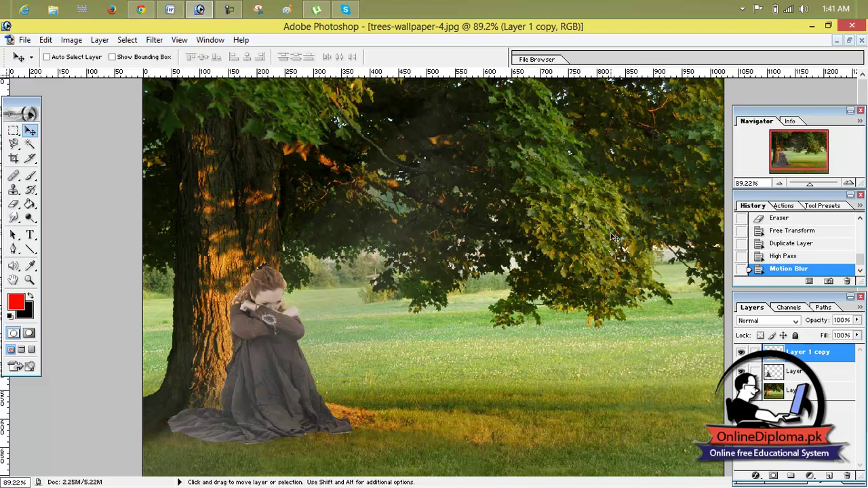
Step: Link the woman's original layer to Layer 1 copy and merge the linked layers
click(780, 371)
click(778, 359)
click(780, 371)
click(780, 360)
click(100, 40)
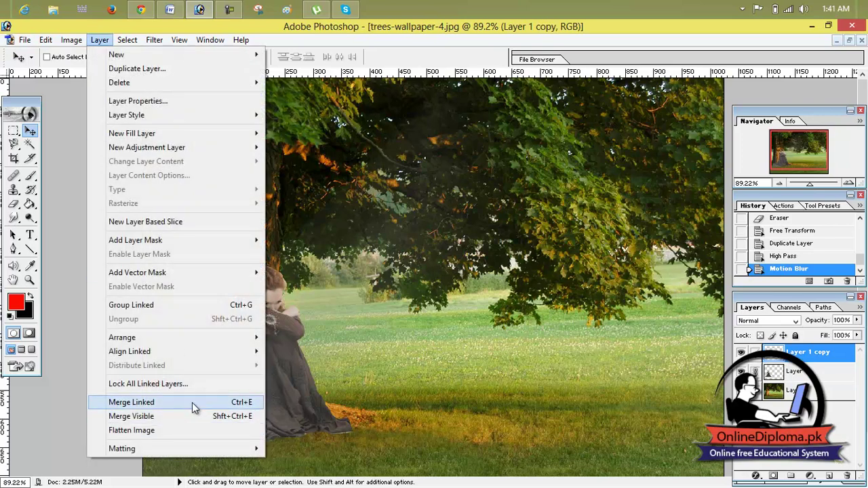
click(192, 402)
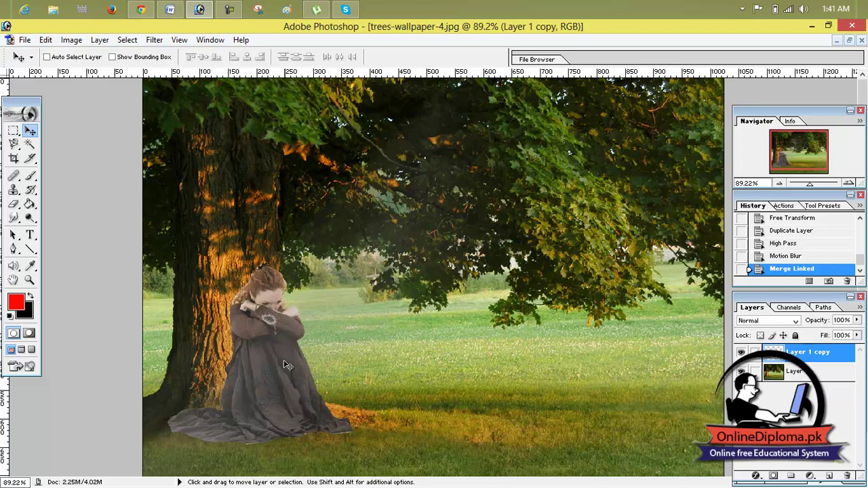
Step: Load the woman's outline as a selection, feather it by 5 pixels, and deselect it
ctrl+click(772, 358)
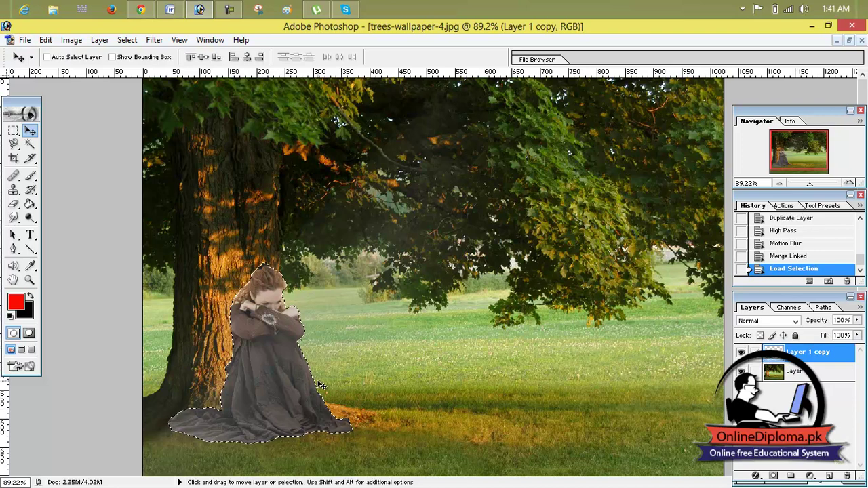
click(30, 144)
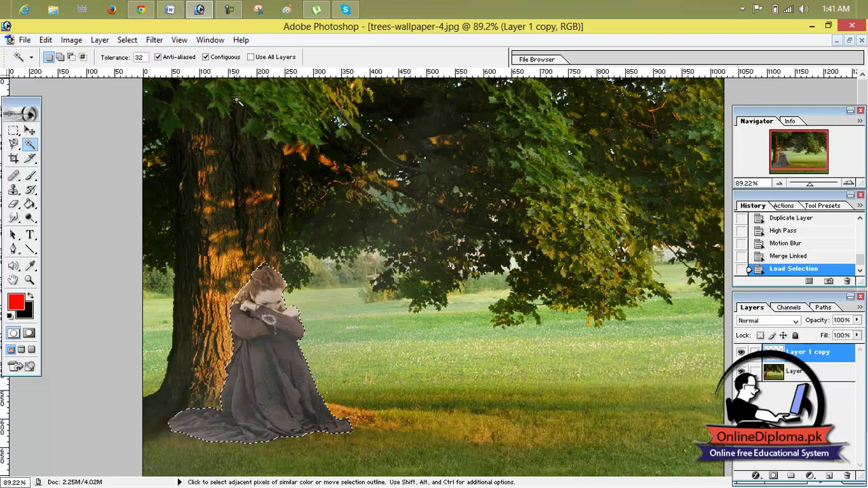
right_click(278, 365)
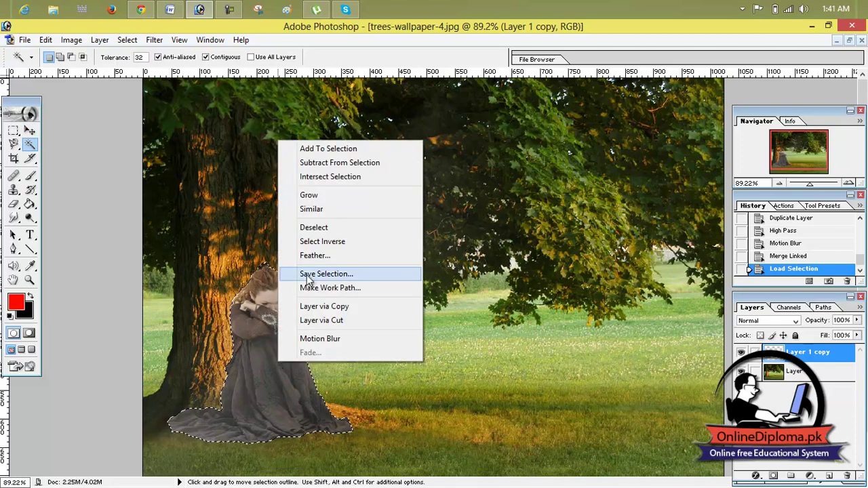
click(319, 257)
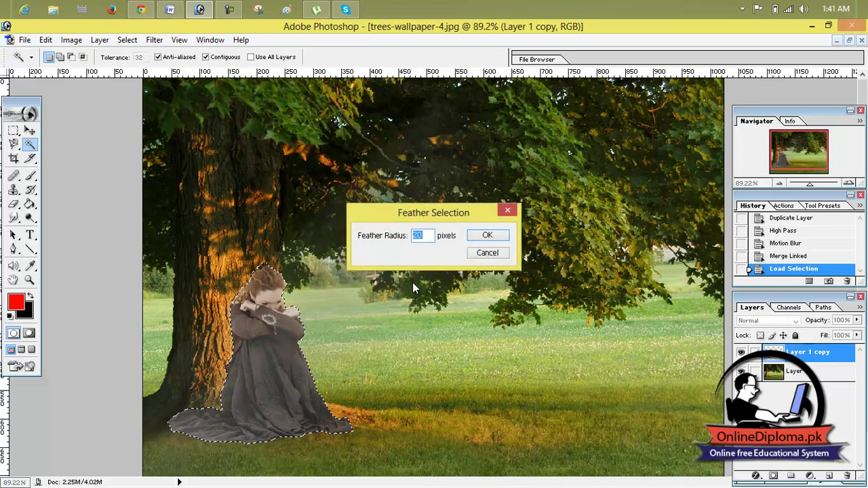
text(5)
key(Return)
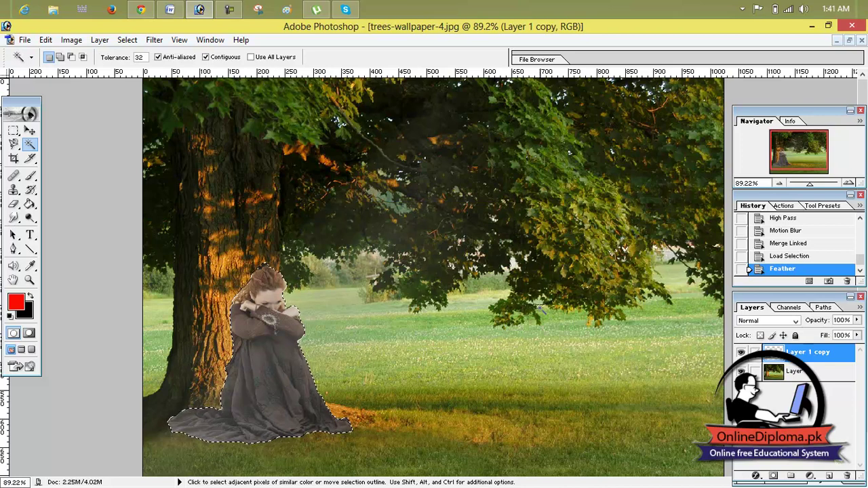
key(ctrl+d)
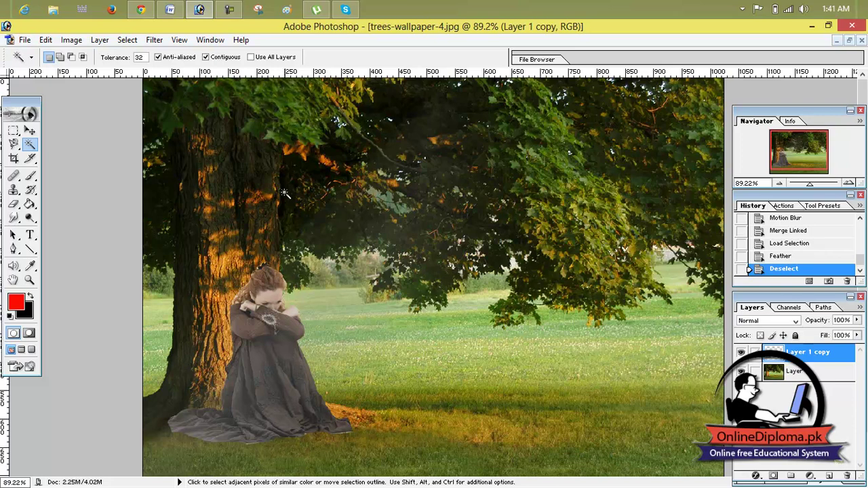
Step: Start a Color Balance adjustment on Layer 1 copy with midtone levels of about +29, +25 and +13
click(799, 373)
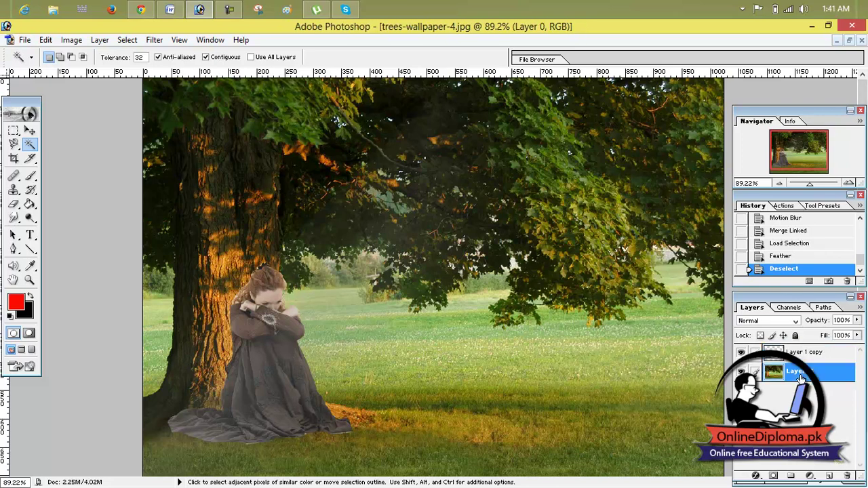
click(786, 359)
click(71, 40)
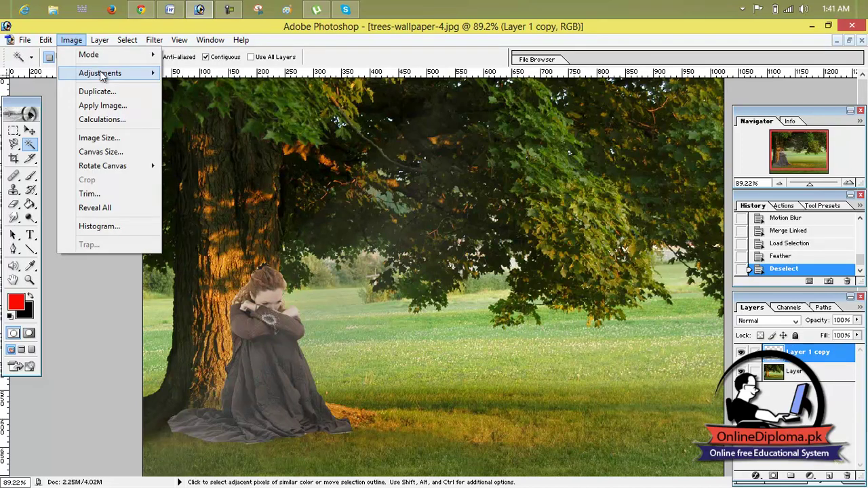
mouse_move(109, 74)
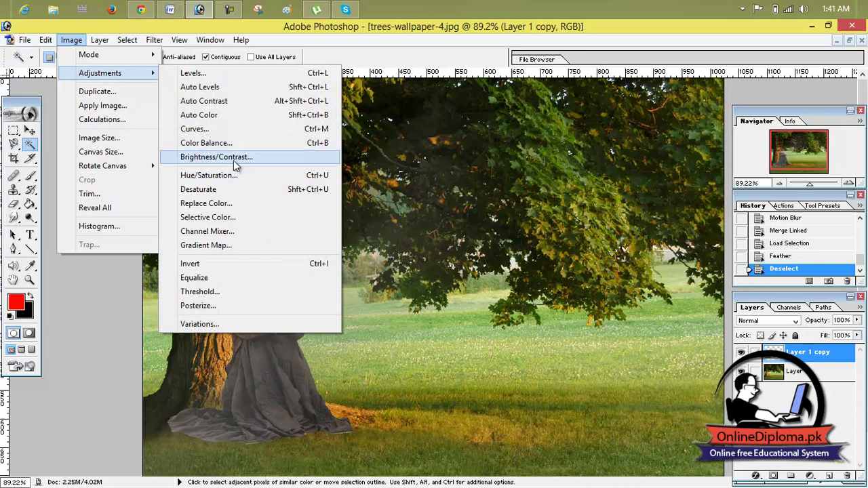
click(234, 142)
drag(665, 101, 676, 145)
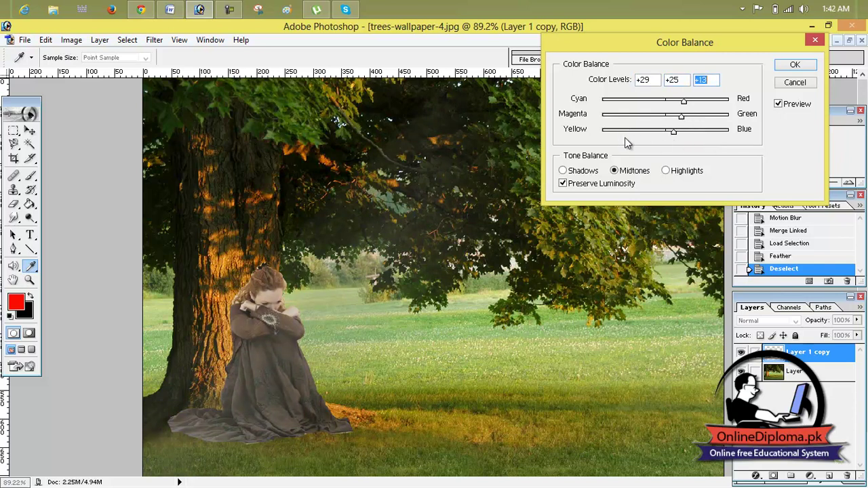
Step: Set the Color Balance highlights to about +44, +49, +48 and the shadows to about +30, +31, -18, and apply the adjustment
click(668, 170)
drag(666, 102, 693, 107)
drag(668, 134, 698, 144)
click(618, 170)
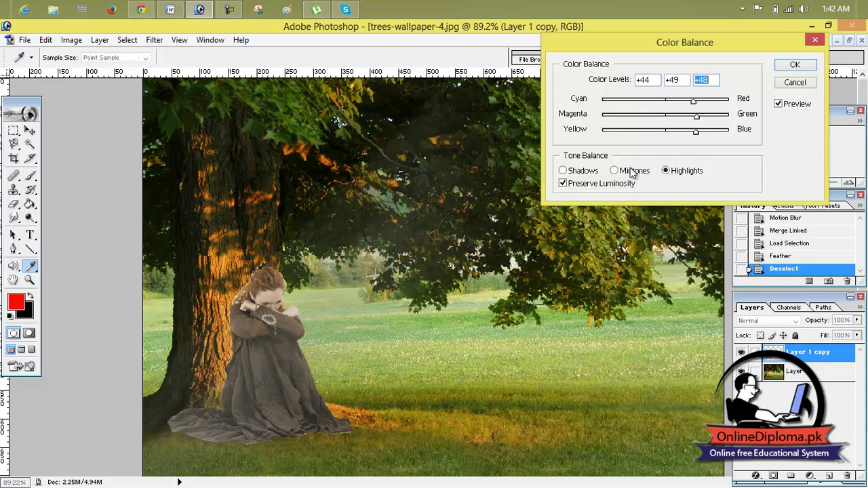
click(581, 171)
drag(666, 107, 655, 141)
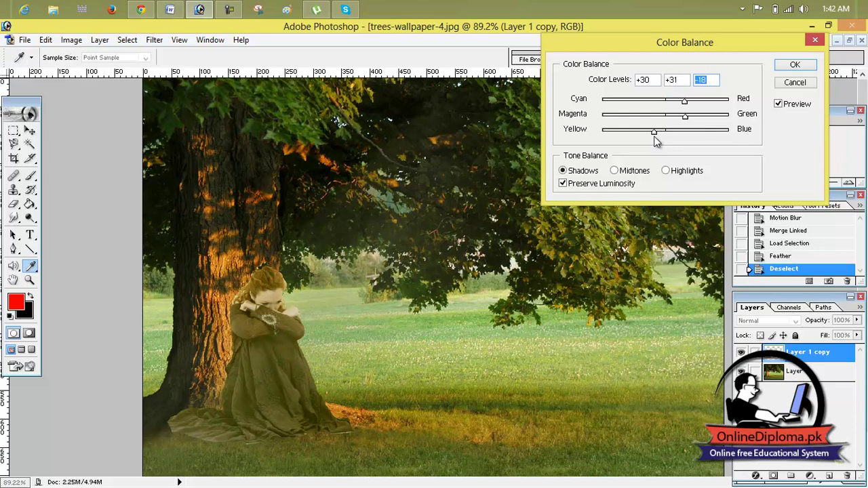
click(795, 64)
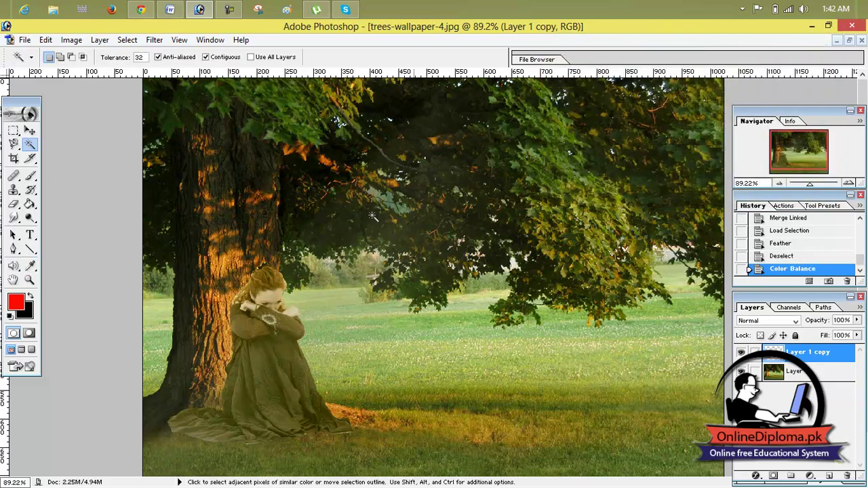
Step: Apply Color Balance to the tree background, Layer 0, with midtone levels of about -69, -42 and -44
click(775, 377)
click(154, 40)
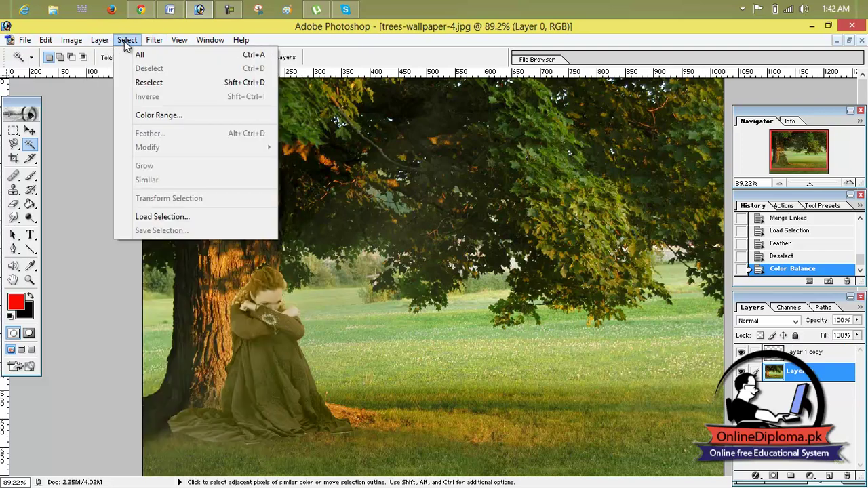
mouse_move(132, 43)
mouse_move(71, 41)
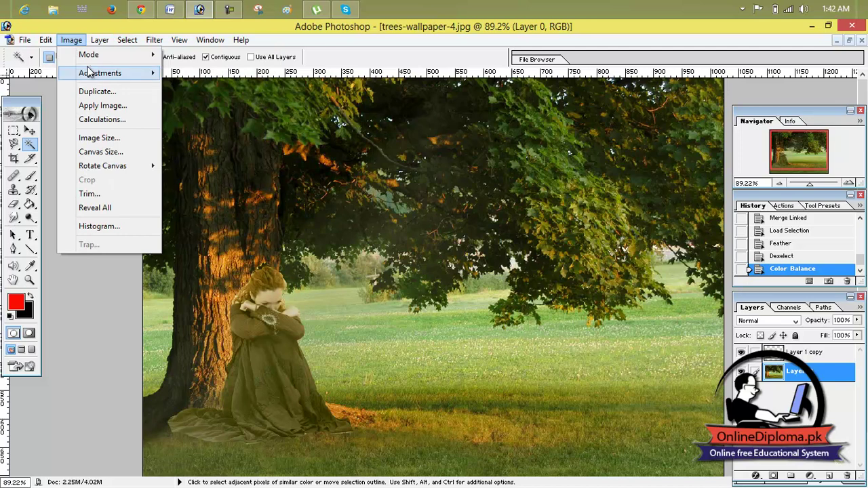
mouse_move(87, 72)
click(229, 143)
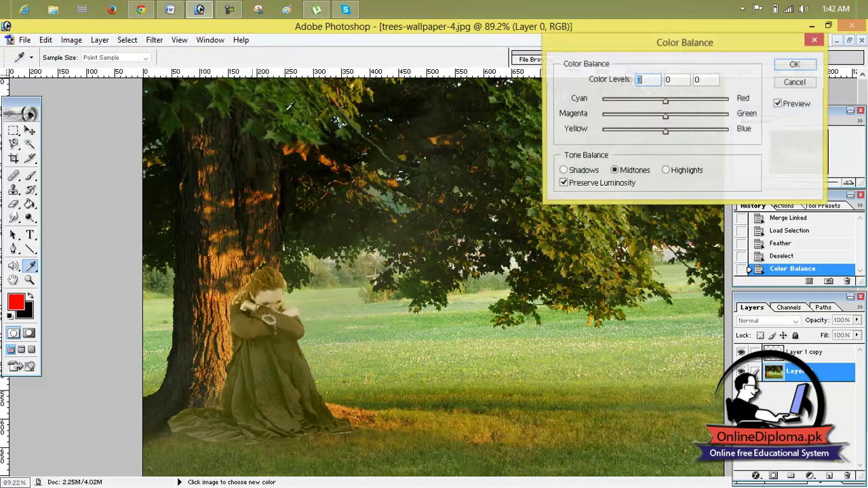
drag(667, 100, 639, 145)
key(Tab)
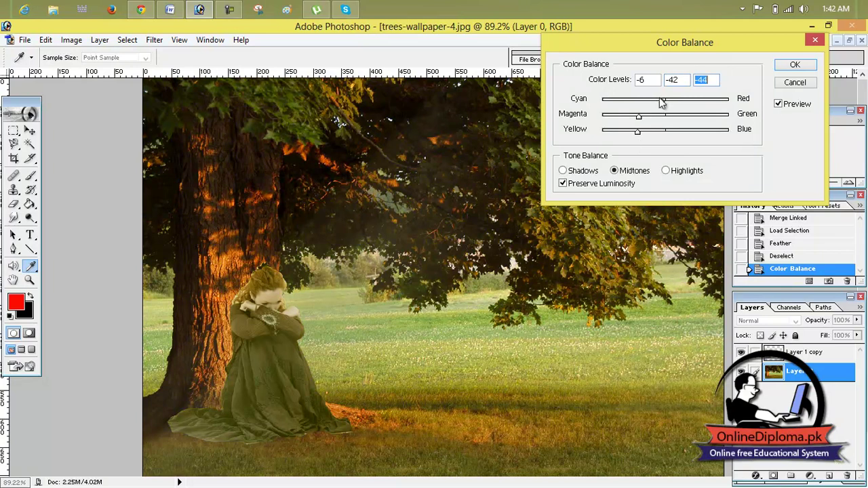
drag(662, 101, 622, 108)
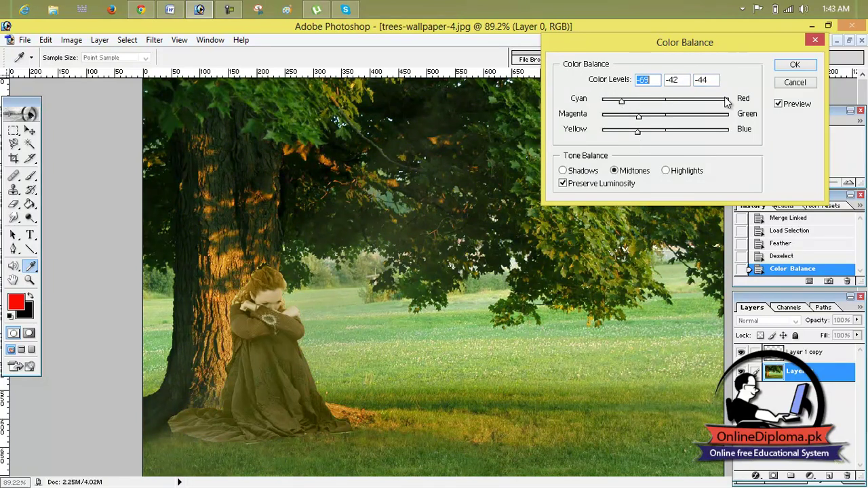
click(788, 67)
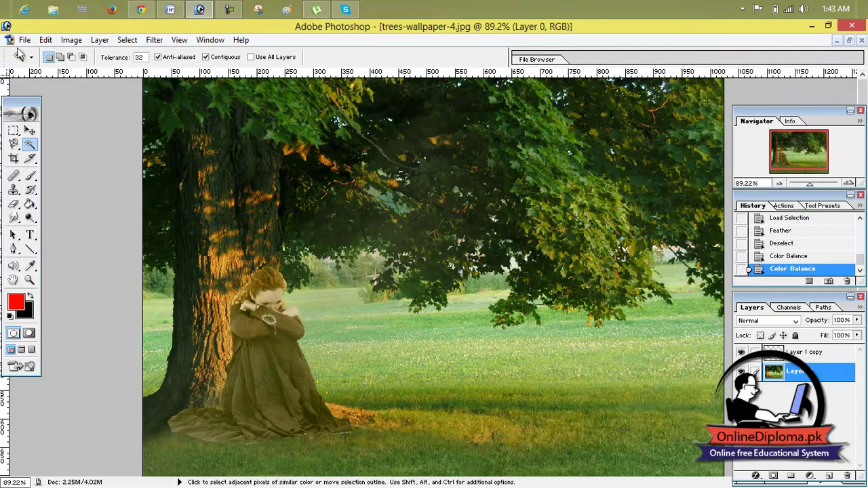
Step: Colorize Layer 0 with Hue/Saturation at about hue 63, saturation 50 and lightness -15
click(98, 40)
mouse_move(71, 40)
mouse_move(95, 72)
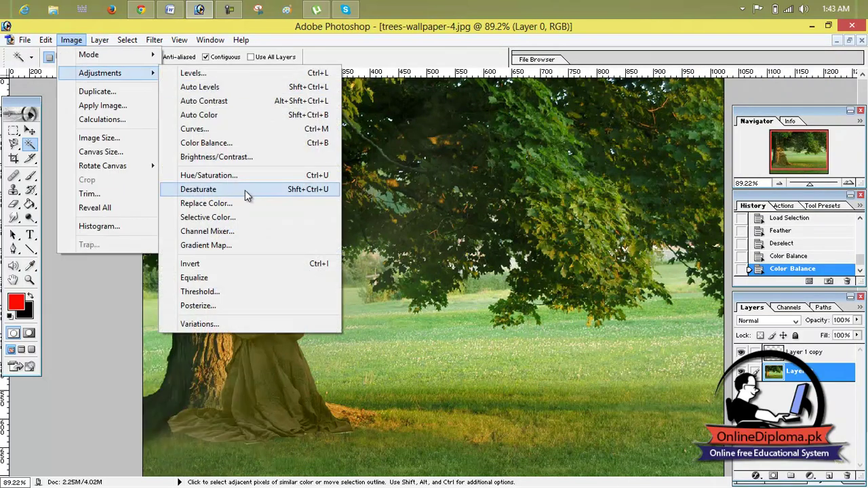
click(234, 176)
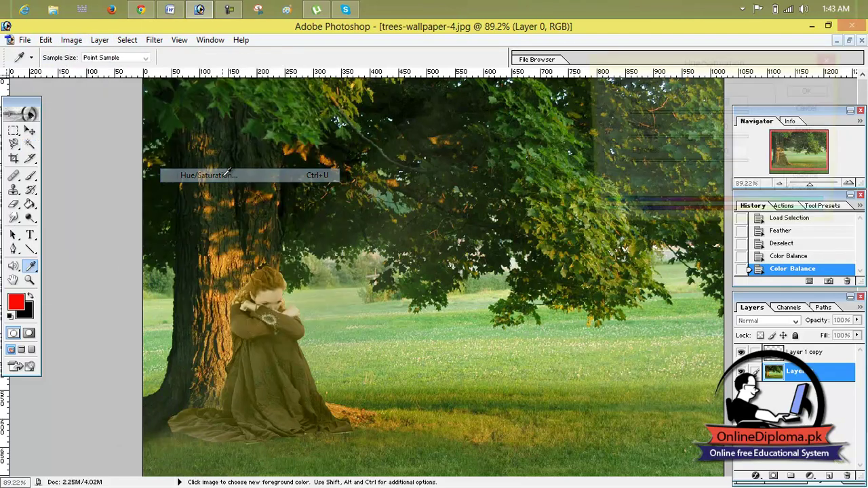
click(793, 181)
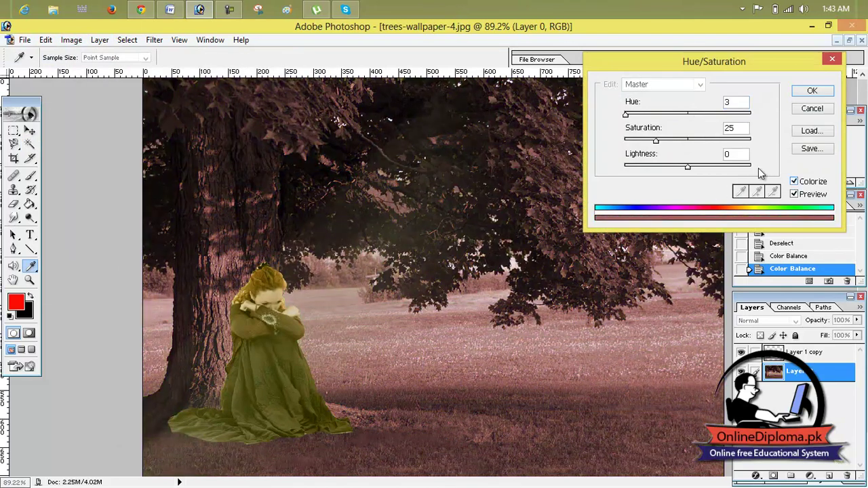
drag(625, 113, 630, 151)
mouse_move(687, 172)
mouse_down()
mouse_move(717, 170)
mouse_move(665, 170)
mouse_move(679, 171)
mouse_up()
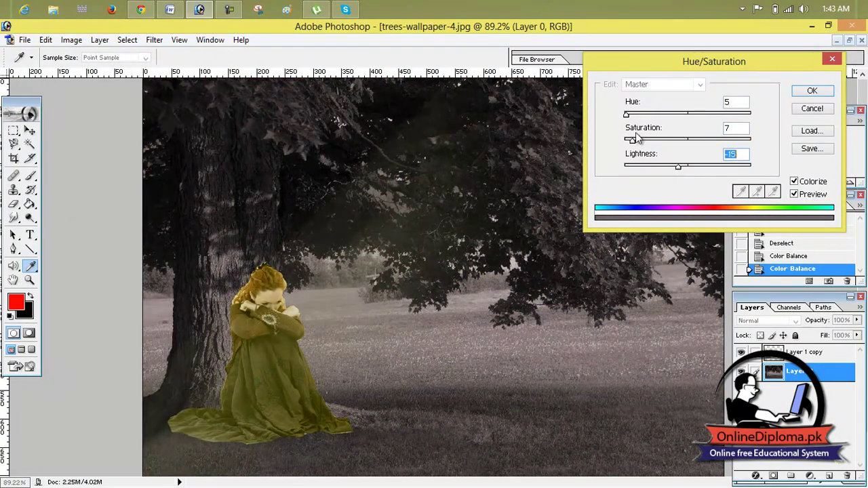
drag(635, 145, 688, 149)
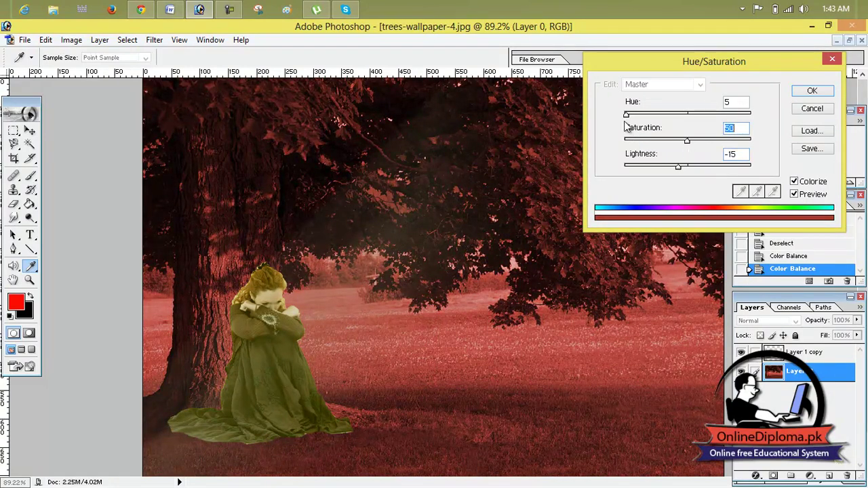
drag(626, 114, 648, 130)
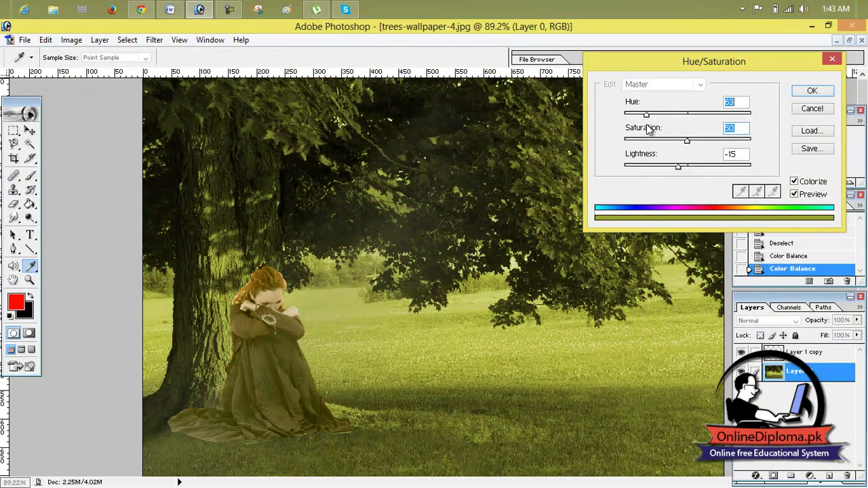
click(812, 90)
Step: Add a drop shadow to Layer 1 copy and position it at about 158° with a distance of about 10 px
scroll(381, 293, down, 1)
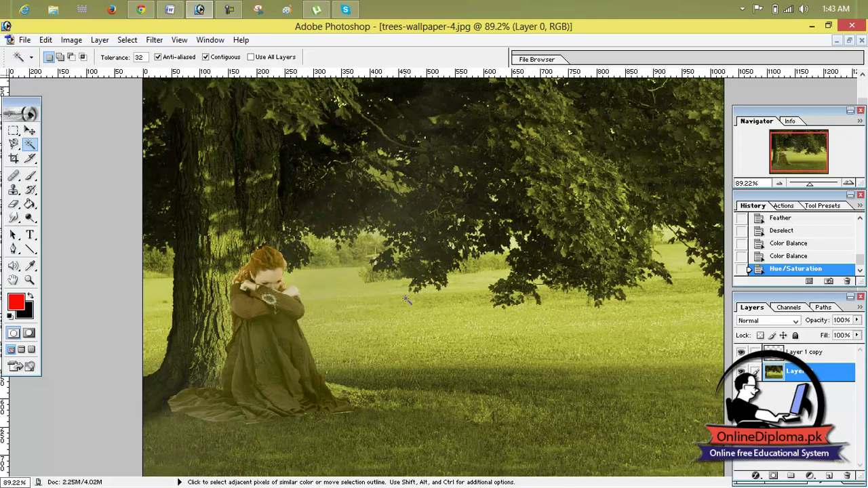
click(775, 361)
right_click(777, 361)
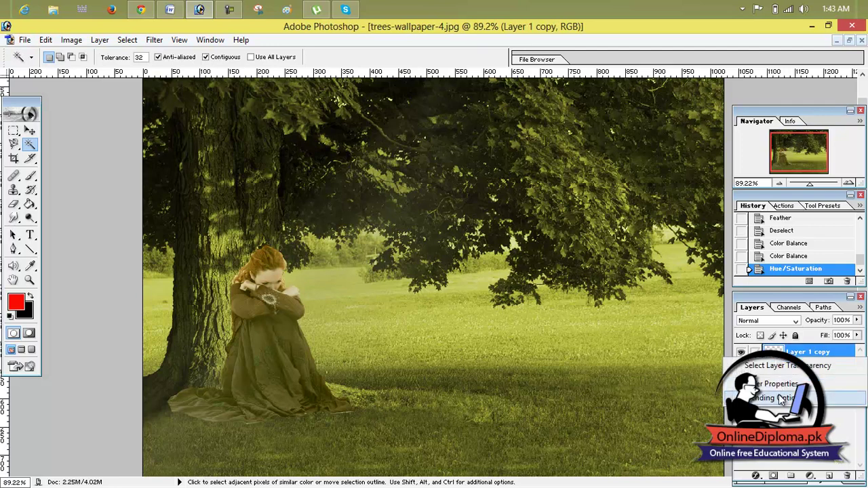
click(800, 384)
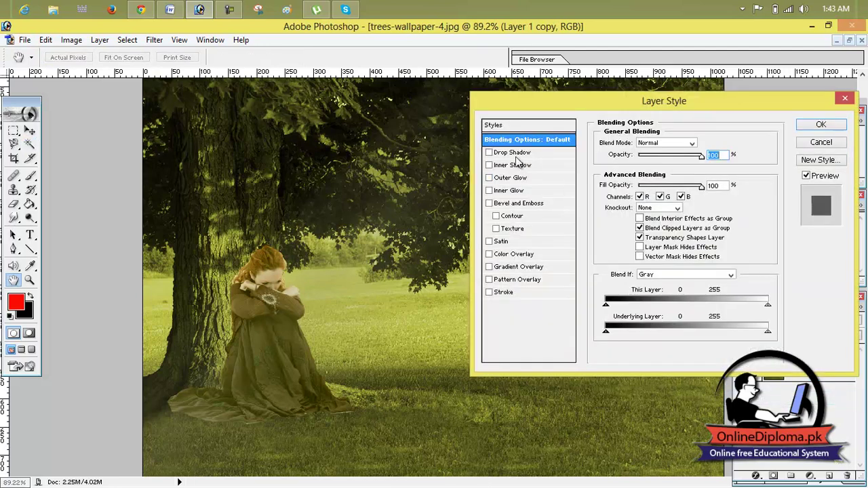
click(516, 154)
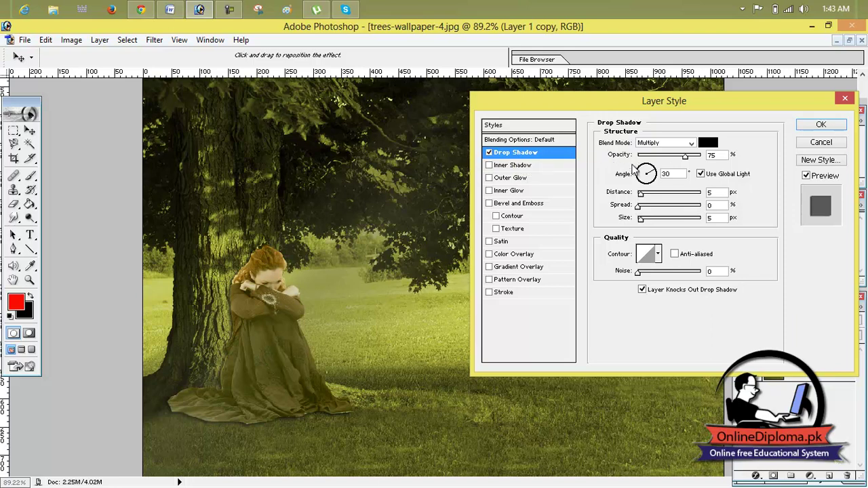
drag(642, 193, 647, 195)
mouse_move(227, 324)
mouse_down()
mouse_move(220, 360)
mouse_move(211, 359)
mouse_move(232, 323)
mouse_up()
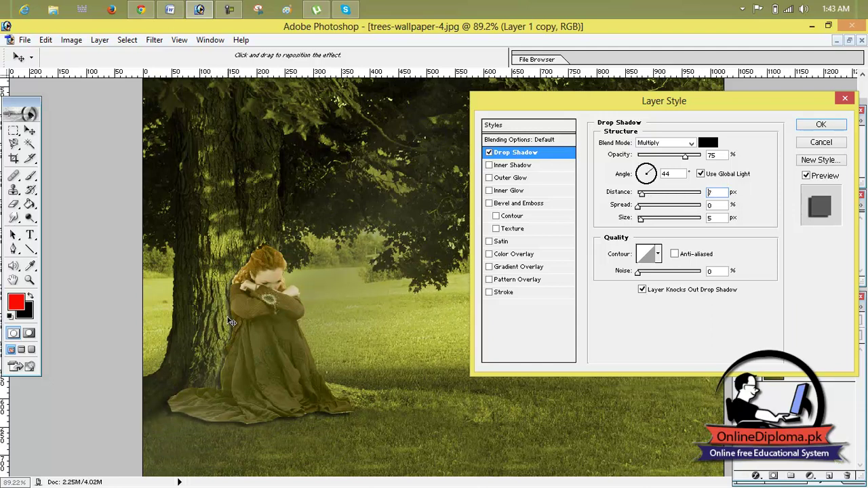
drag(228, 293, 239, 306)
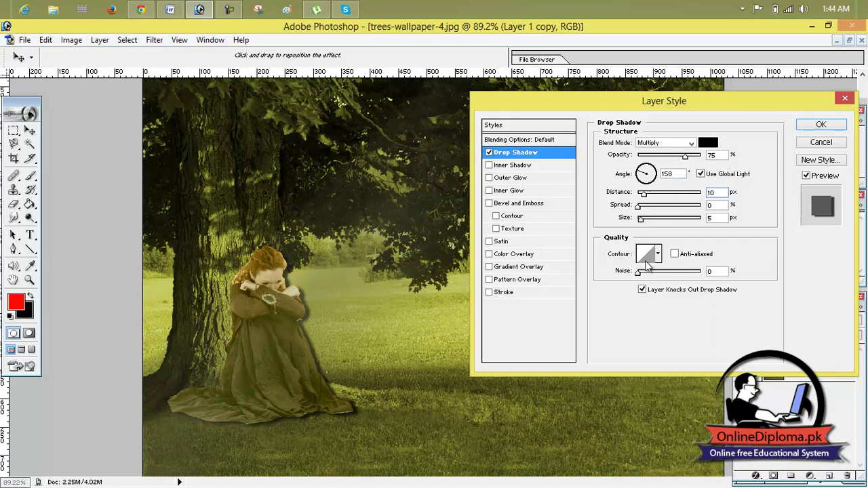
Step: Try a drop shadow size of 24 px with an angle of about -106°, then a distance of about 88 px
drag(639, 206, 647, 221)
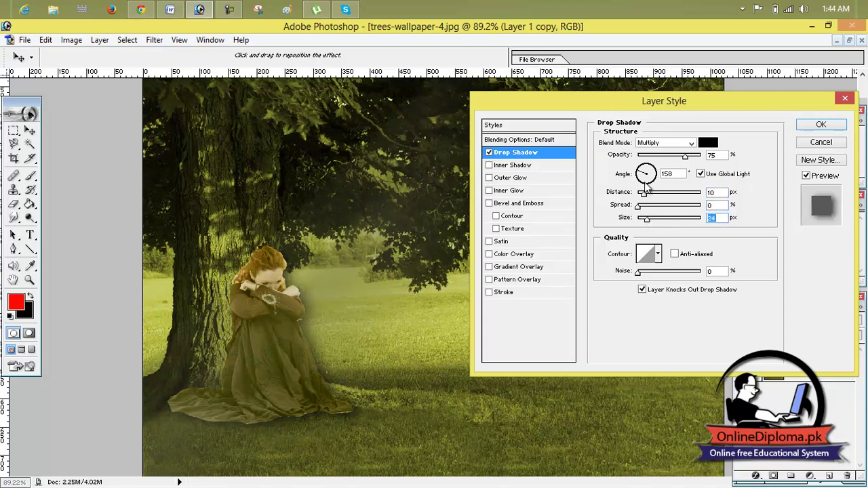
drag(643, 175, 644, 193)
text(7)
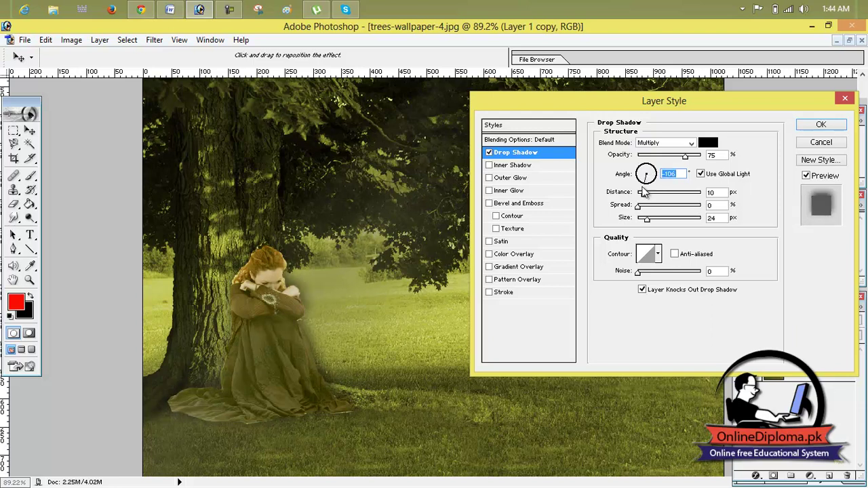
drag(312, 348, 360, 367)
mouse_move(645, 175)
mouse_down()
mouse_move(648, 191)
mouse_move(658, 191)
mouse_move(648, 169)
mouse_move(654, 174)
mouse_up()
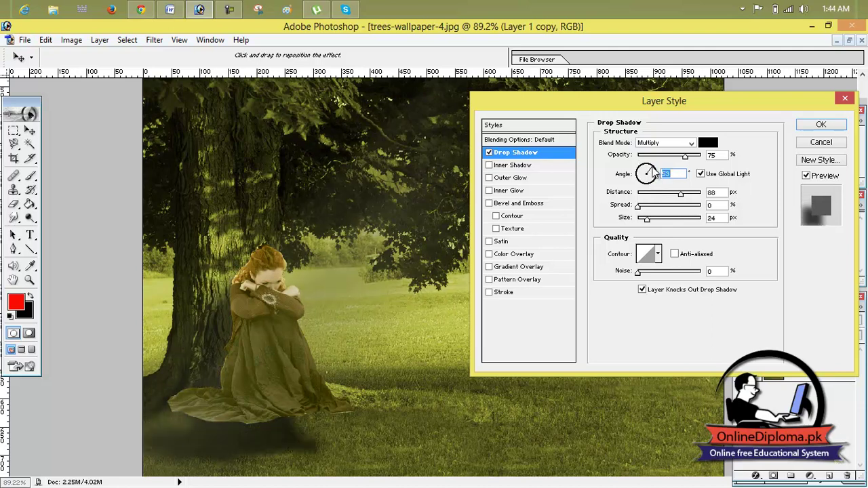
Step: Set the drop shadow to about 129° angle, 28 px distance and 35 px size, and apply the layer style without an inner shadow
drag(299, 436, 324, 407)
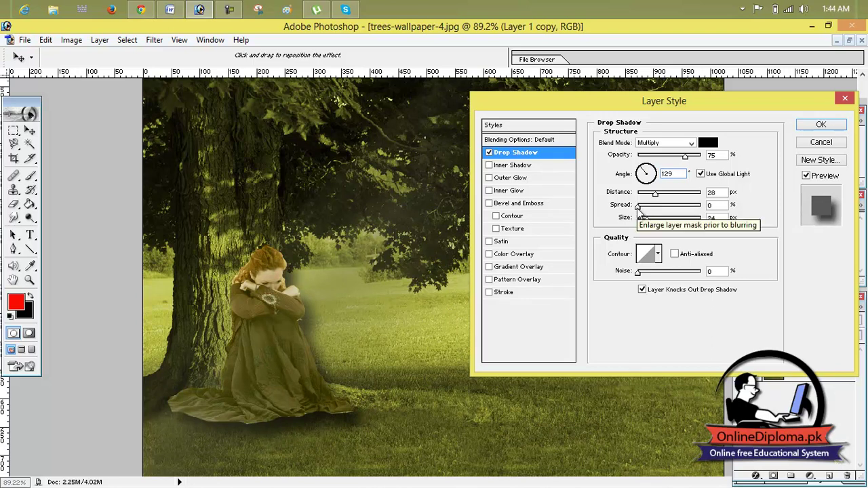
drag(637, 206, 650, 223)
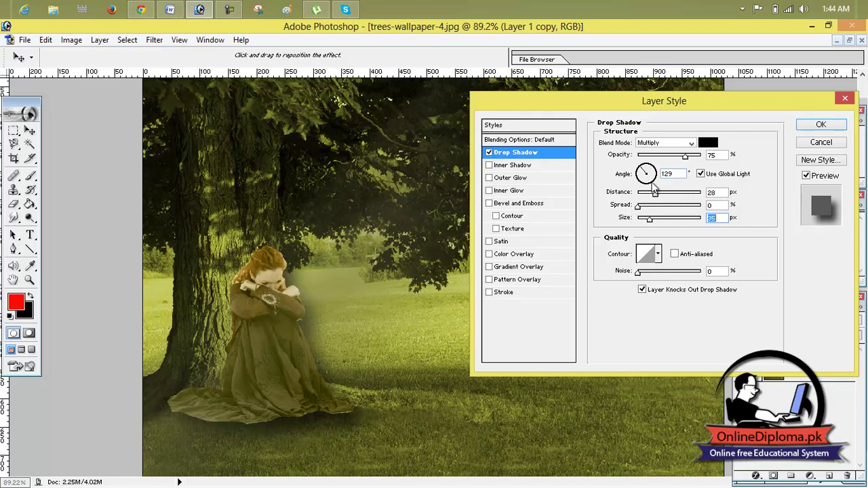
click(516, 166)
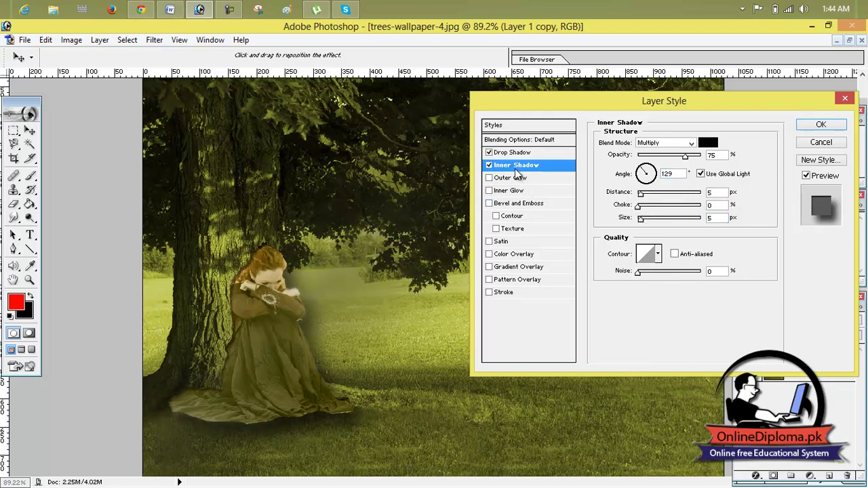
click(502, 167)
click(489, 166)
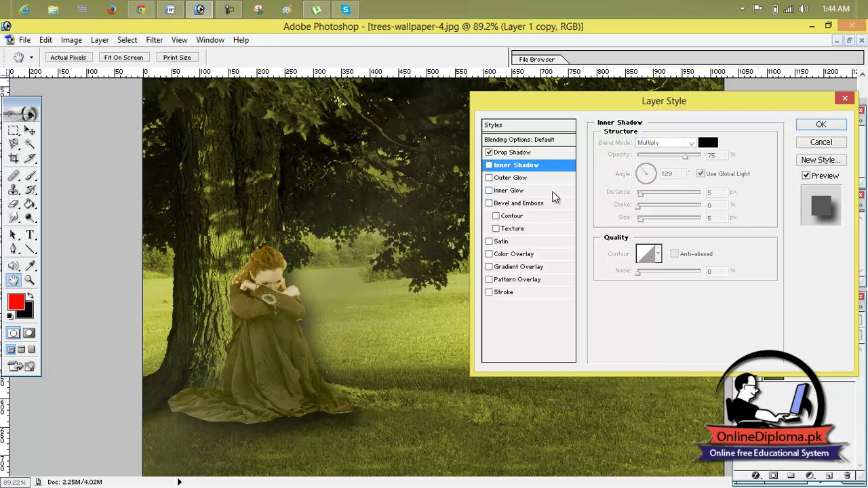
click(821, 127)
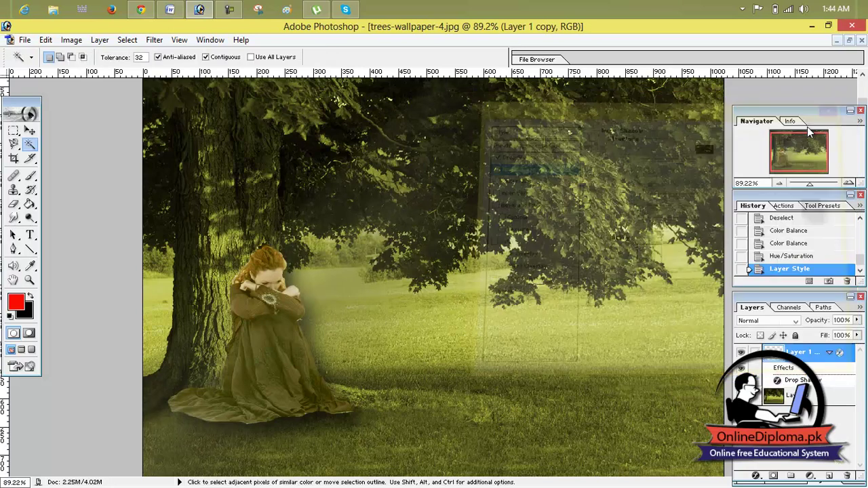
Step: Open the image animals-birds-white-doves_81483 from the poetry folder
scroll(638, 278, up, 1)
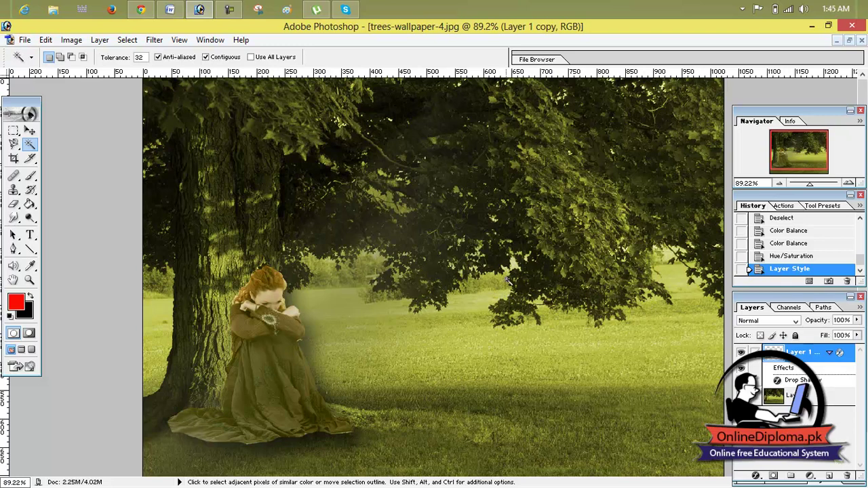
click(24, 40)
click(42, 68)
click(486, 141)
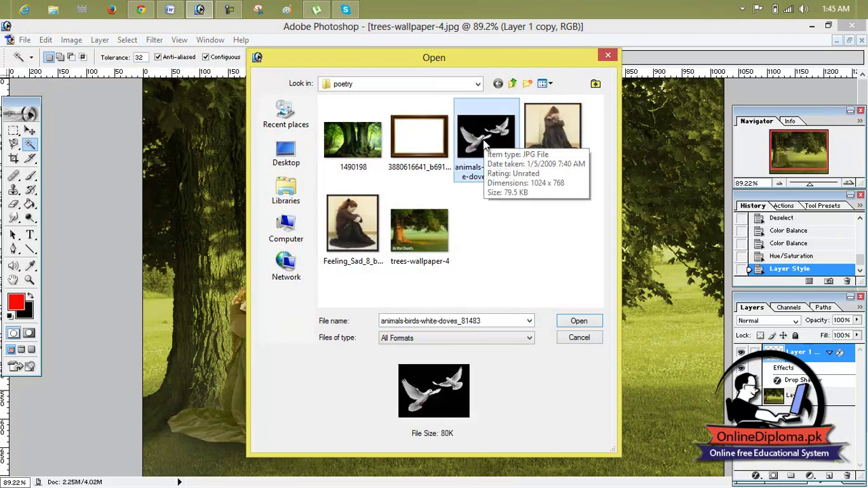
double_click(485, 139)
click(485, 102)
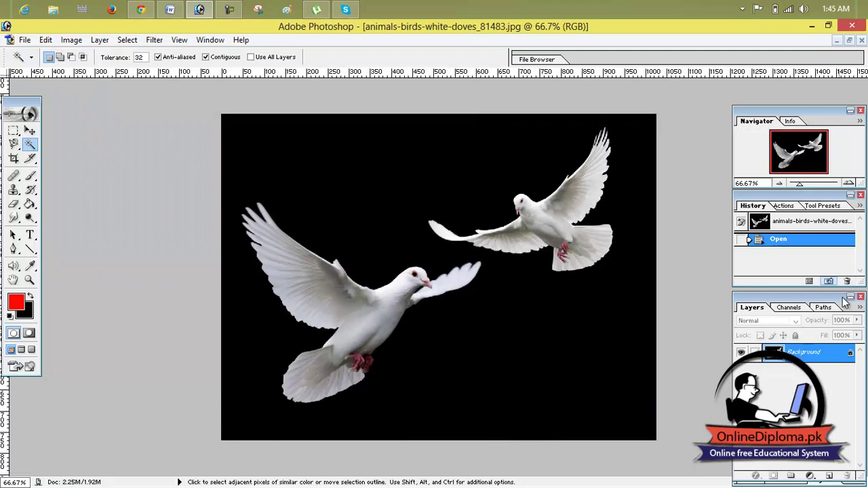
Step: Convert the doves' background into the editable layer Layer 0 and remove its black backdrop with the Magic Eraser
double_click(804, 356)
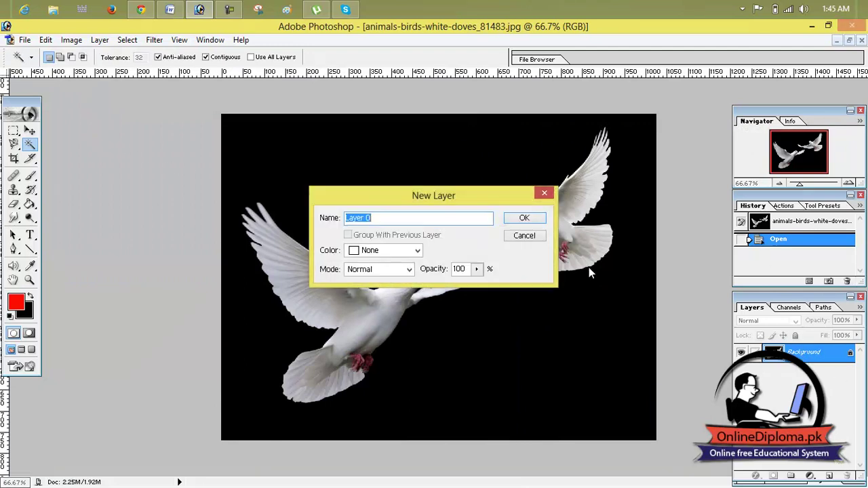
click(534, 220)
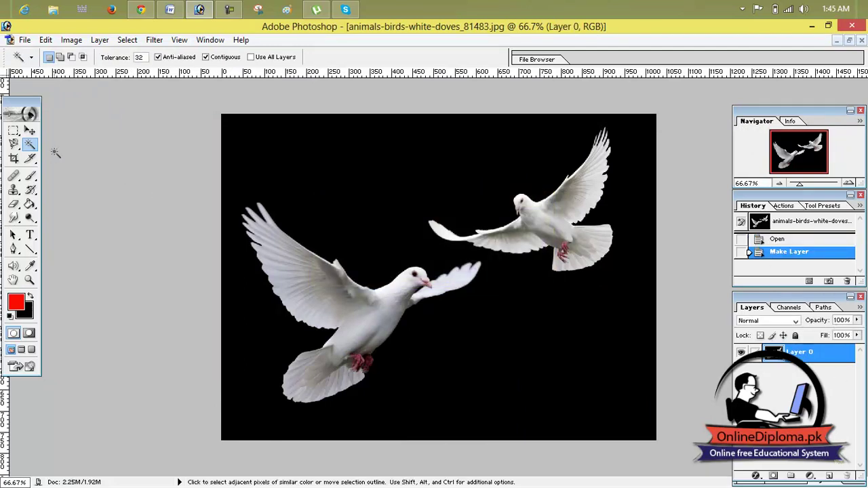
drag(14, 203, 61, 228)
click(312, 154)
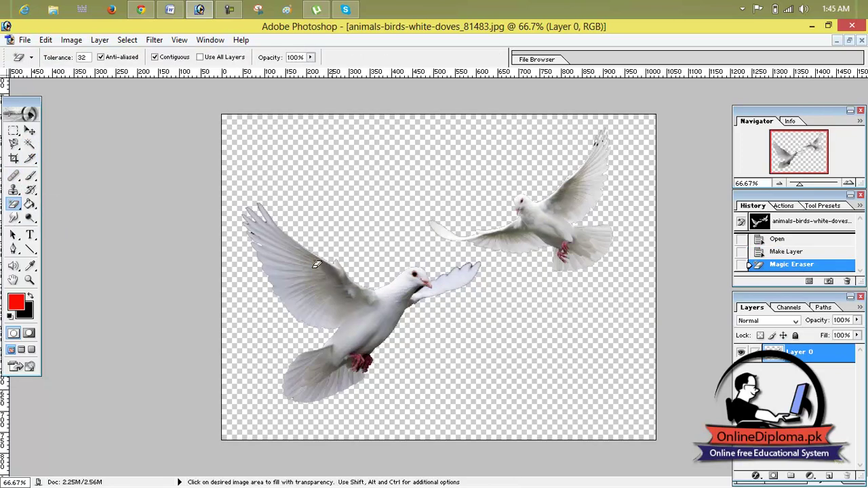
click(29, 130)
mouse_move(349, 331)
mouse_down()
mouse_move(345, 301)
mouse_move(362, 321)
mouse_up()
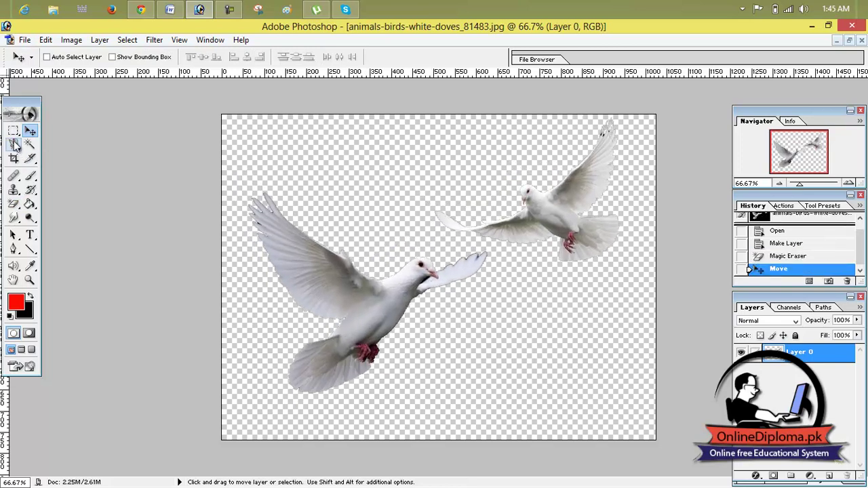
Step: Select the larger, lower dove by outlining it with the Polygonal Lasso
drag(14, 130, 14, 130)
click(42, 128)
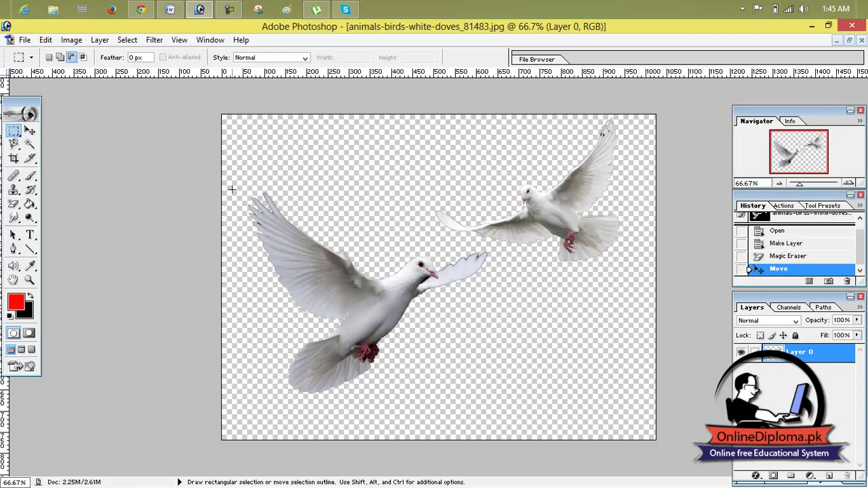
drag(13, 144, 15, 145)
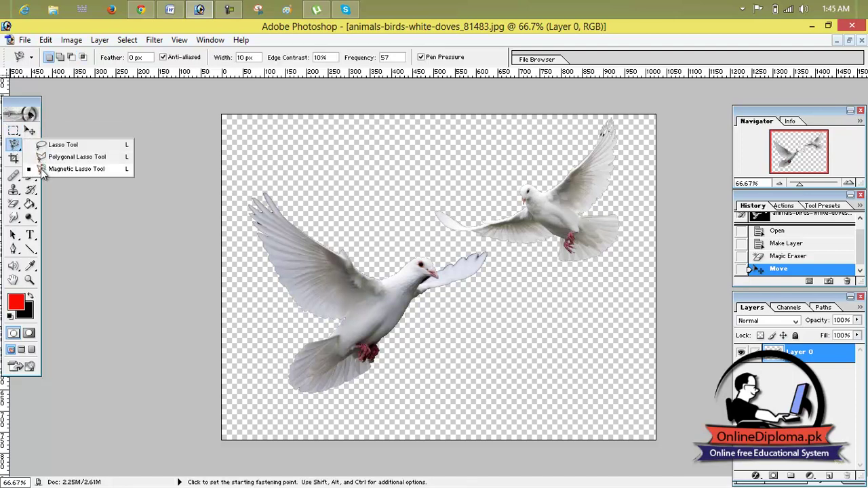
click(45, 156)
click(390, 213)
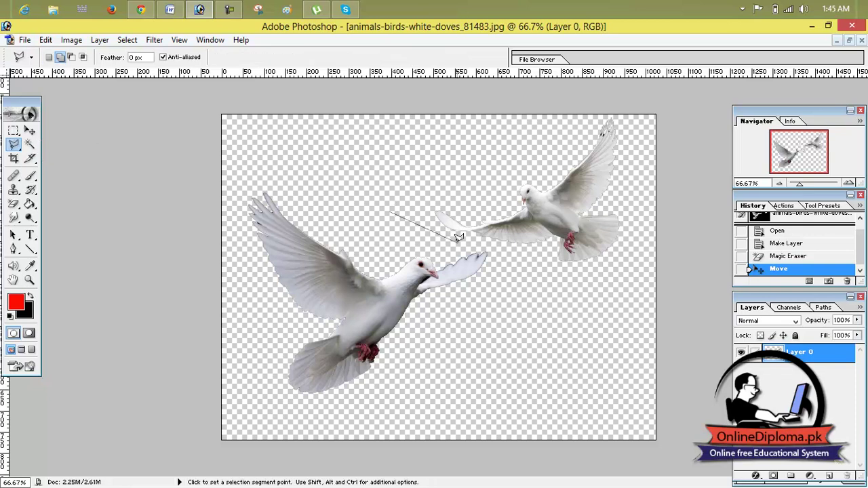
click(514, 257)
click(399, 425)
click(280, 410)
click(236, 318)
click(233, 194)
click(285, 184)
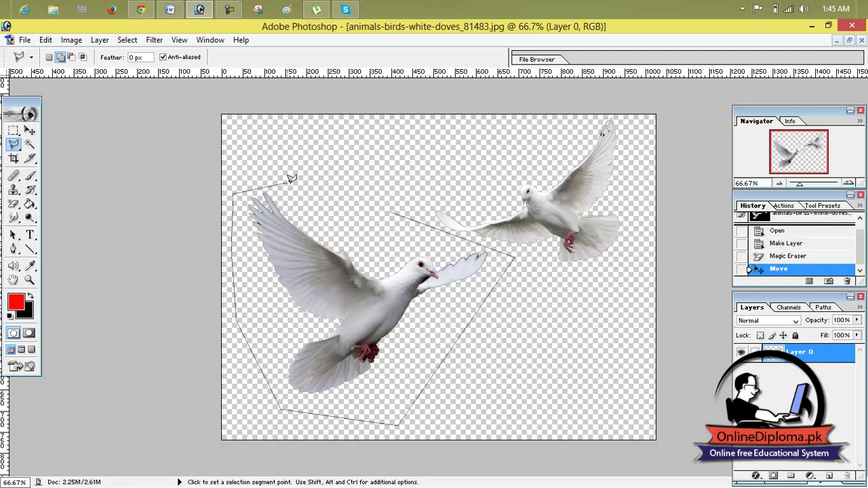
double_click(405, 223)
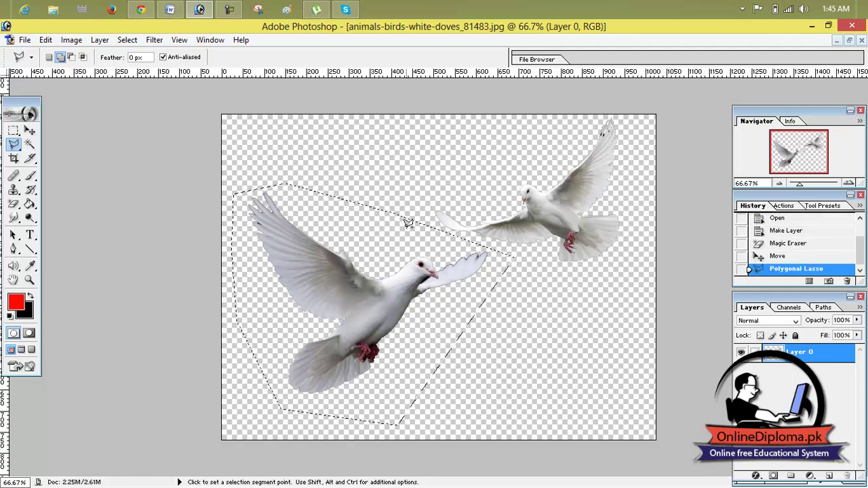
Step: Copy the selected dove into trees-wallpaper-4.jpg as a new layer and move it near the picture's centre
click(850, 40)
drag(293, 104, 816, 140)
click(30, 131)
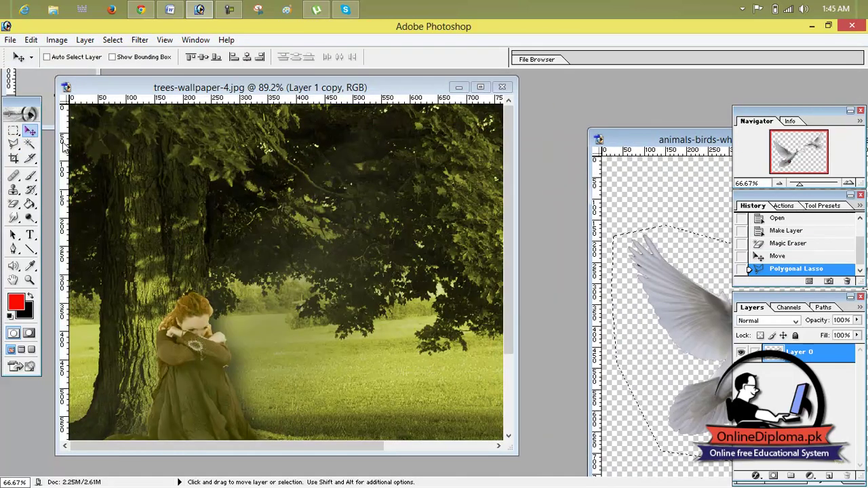
drag(669, 301, 287, 318)
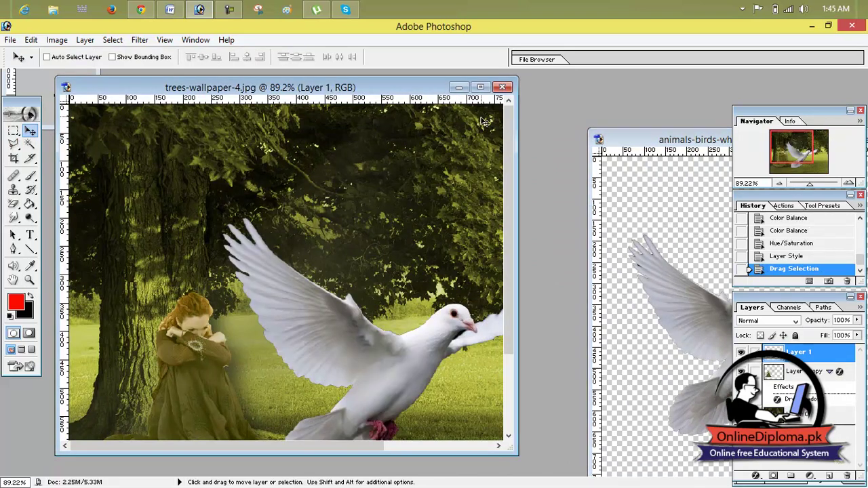
click(481, 87)
drag(477, 343, 458, 323)
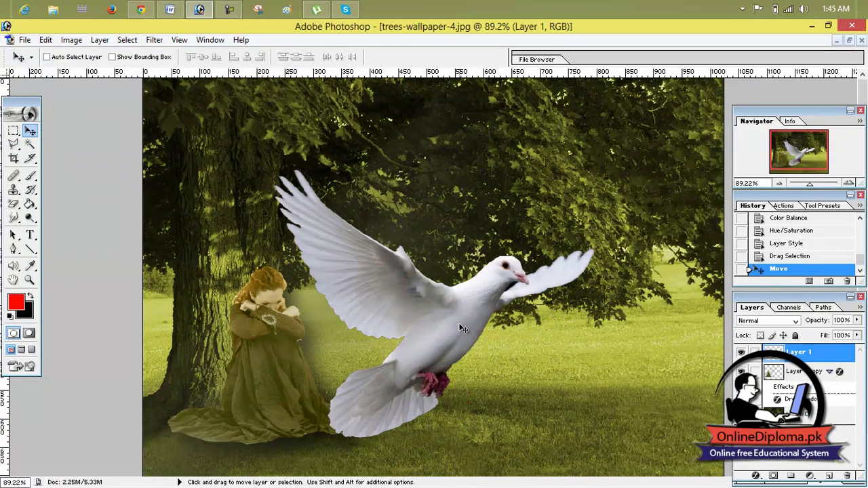
Step: Scale the dove down to a small bird with Free Transform and perch it on the woman's head
key(ctrl+t)
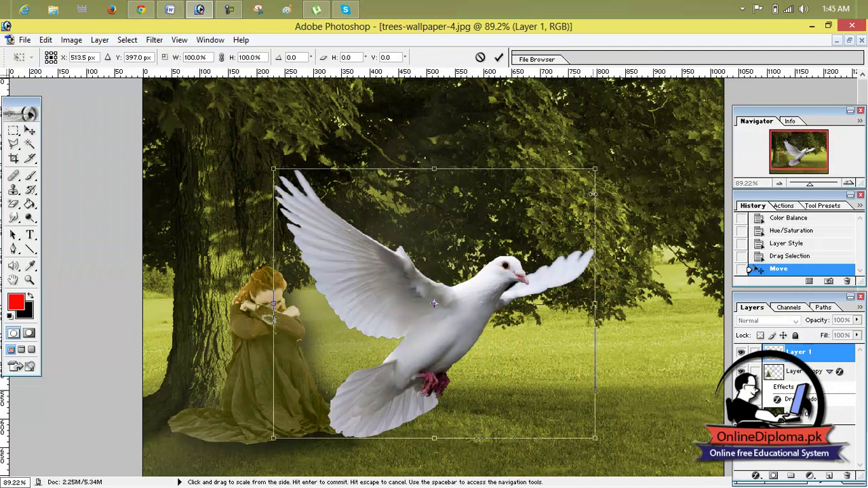
drag(593, 168, 382, 365)
drag(337, 405, 248, 278)
drag(187, 244, 235, 268)
drag(271, 299, 240, 301)
drag(264, 270, 243, 291)
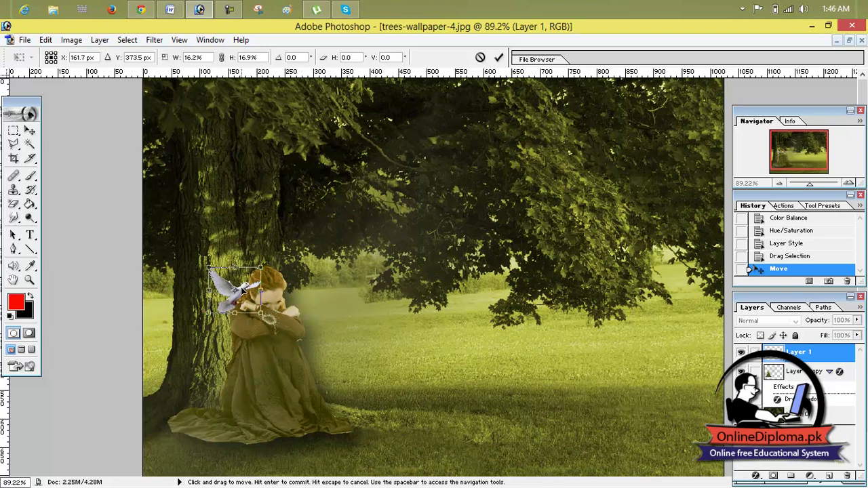
drag(206, 265, 242, 250)
drag(281, 246, 284, 244)
click(500, 57)
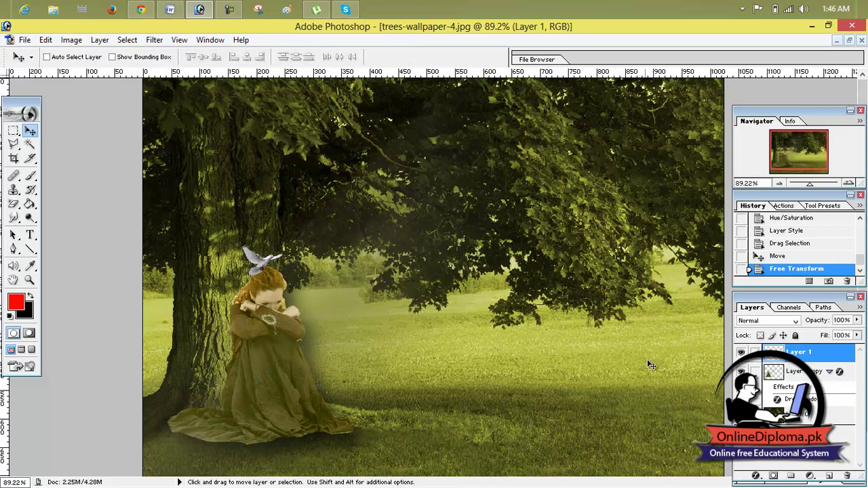
Step: Tint the perched dove with Color Balance, adjusting the midtones and shadows and setting the highlights' cyan-red level to +26
click(100, 40)
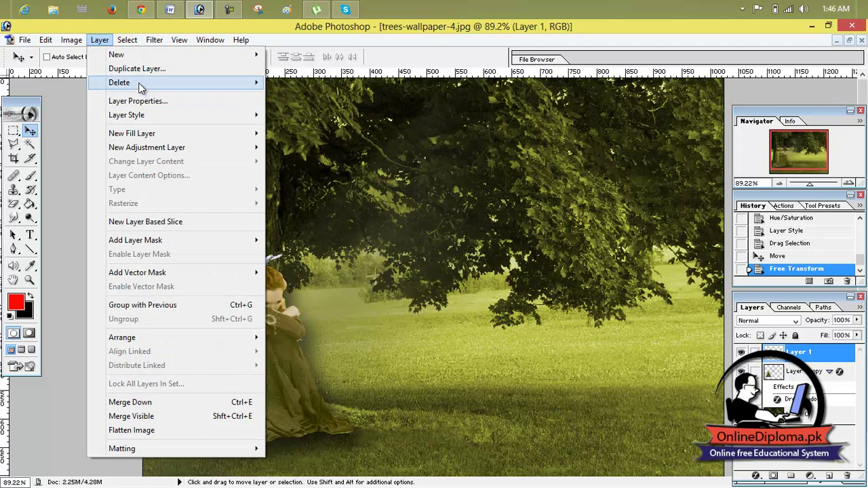
mouse_move(73, 42)
mouse_move(99, 73)
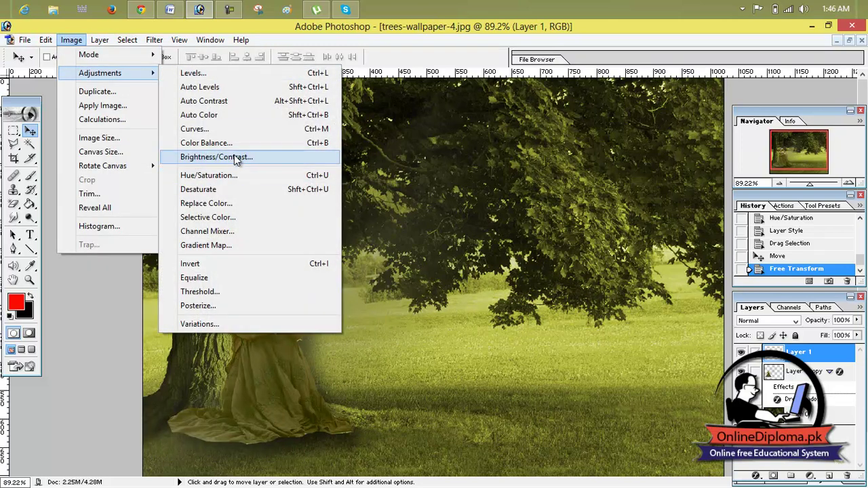
click(234, 143)
drag(663, 102, 722, 117)
mouse_move(670, 137)
mouse_down()
mouse_move(711, 140)
mouse_move(618, 143)
mouse_move(741, 144)
mouse_move(676, 136)
mouse_up()
click(582, 176)
drag(667, 101, 647, 135)
click(673, 170)
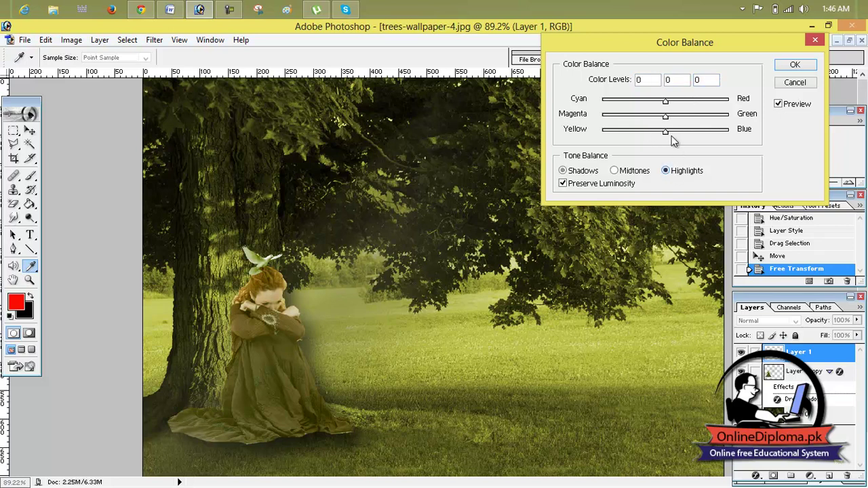
drag(665, 101, 682, 102)
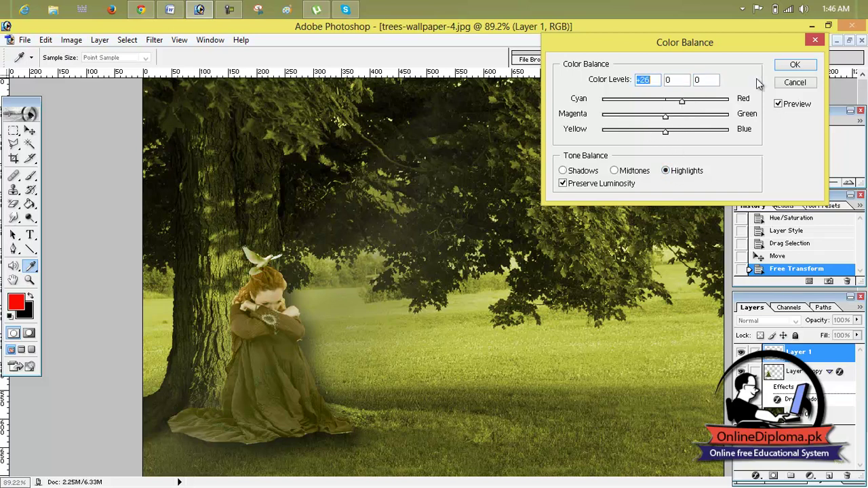
click(794, 65)
Step: Colorize the perched dove with Hue/Saturation, using hue 27 and saturation 12 and fine-tuning the lightness
click(100, 40)
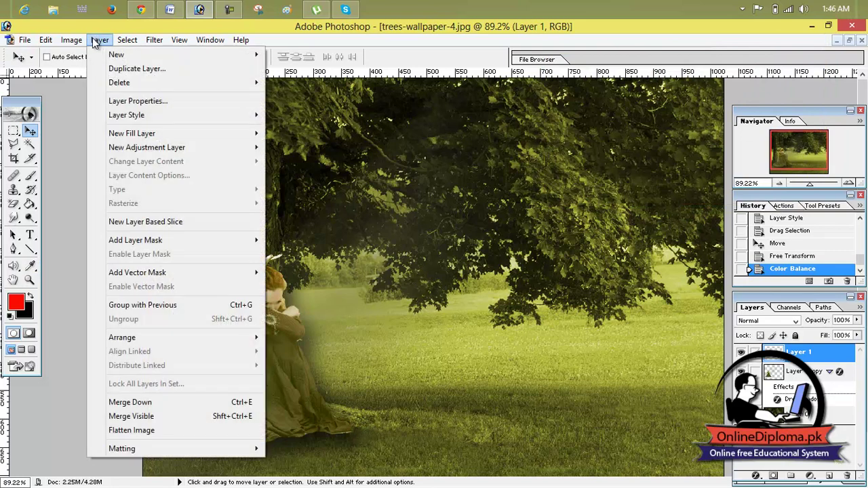
mouse_move(90, 74)
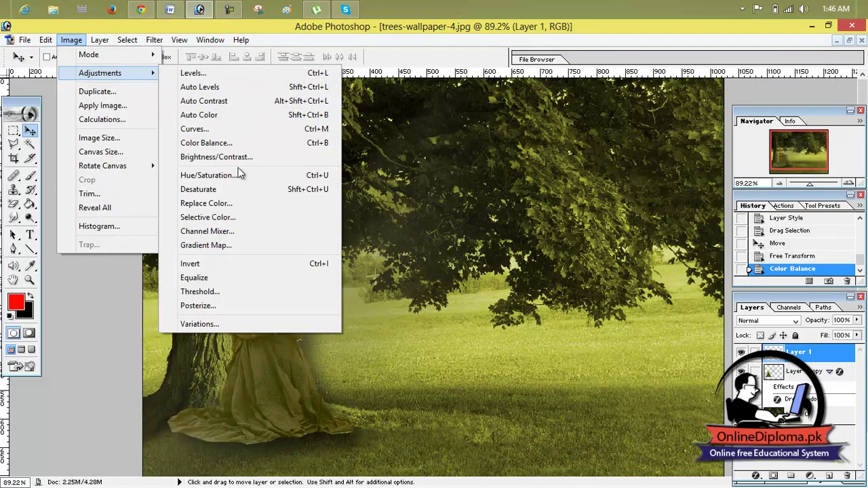
click(242, 175)
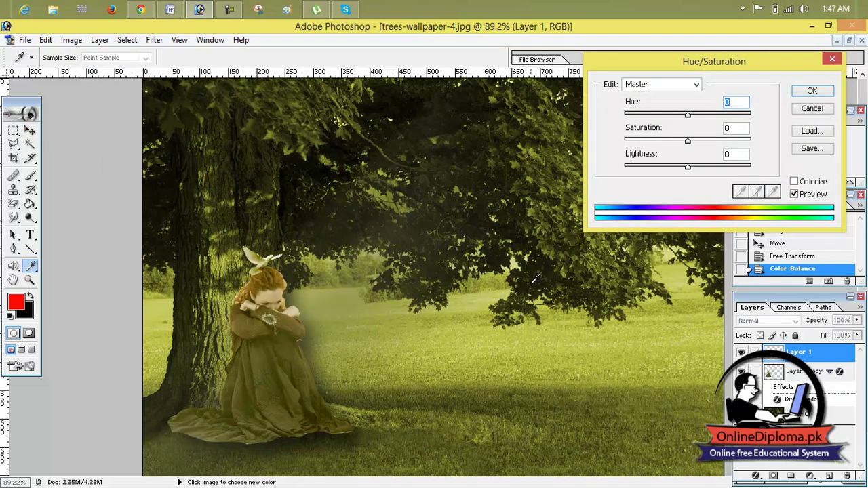
click(794, 182)
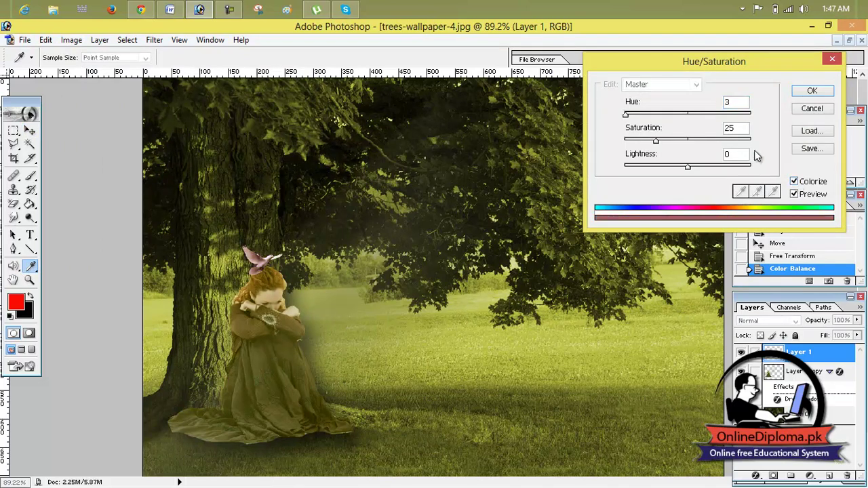
drag(626, 116, 640, 145)
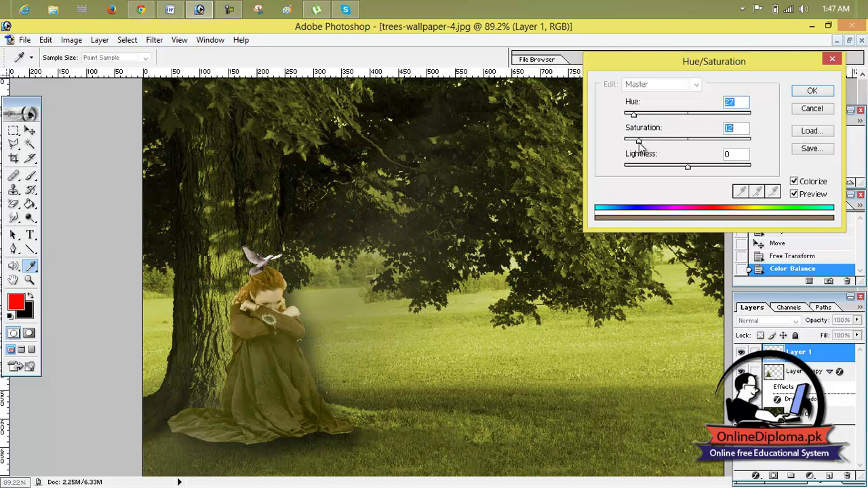
mouse_move(687, 168)
mouse_down()
mouse_move(668, 169)
mouse_move(710, 168)
mouse_move(690, 171)
mouse_up()
click(811, 90)
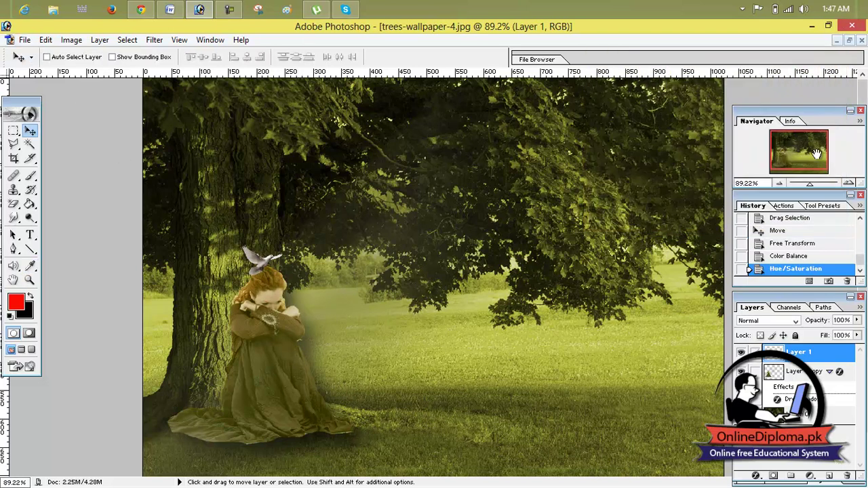
Step: Delete the selected larger dove from animals-birds-white-doves_81483.jpg and clear the selection
click(850, 40)
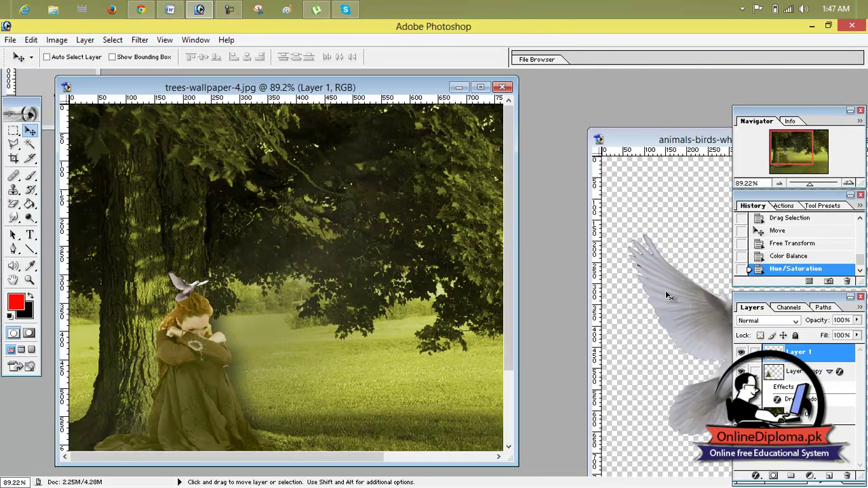
click(654, 140)
drag(654, 140, 268, 108)
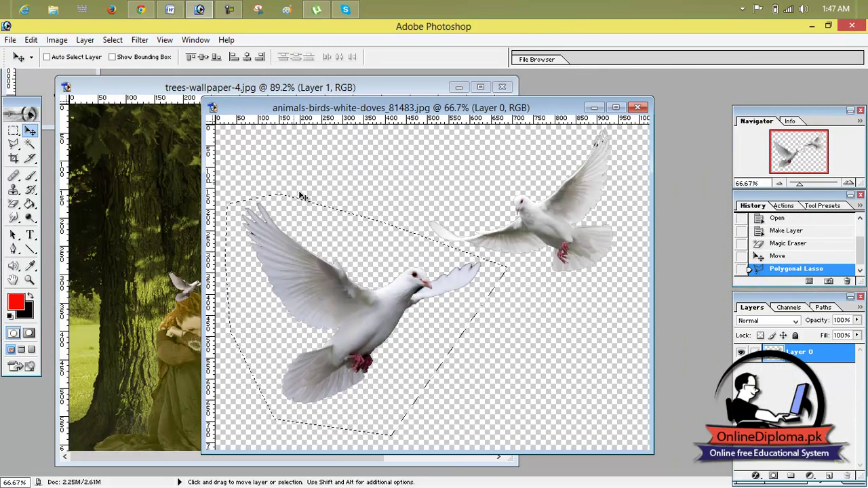
key(Delete)
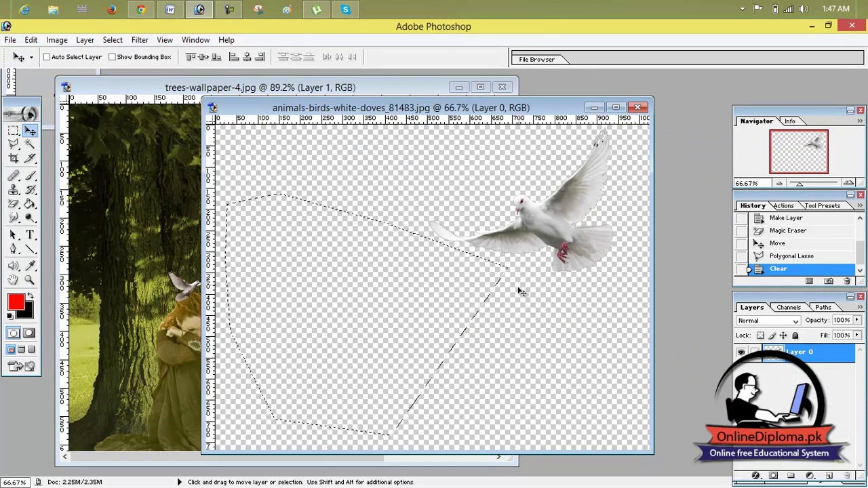
click(14, 130)
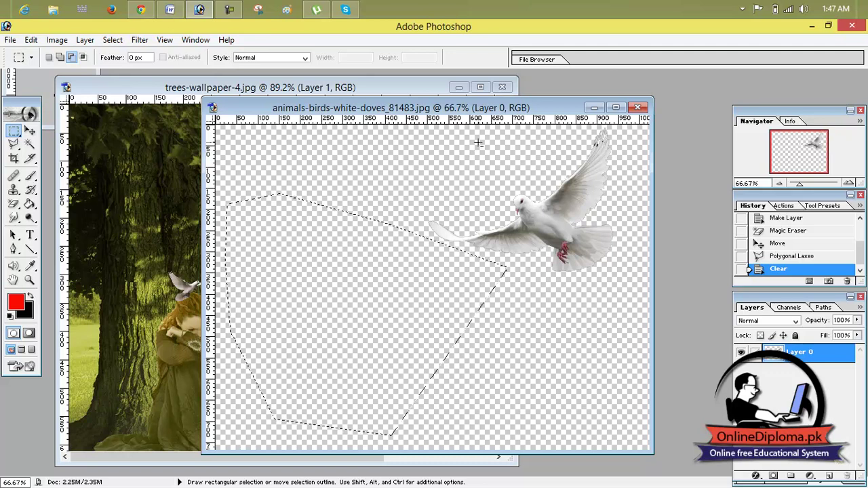
key(ctrl+d)
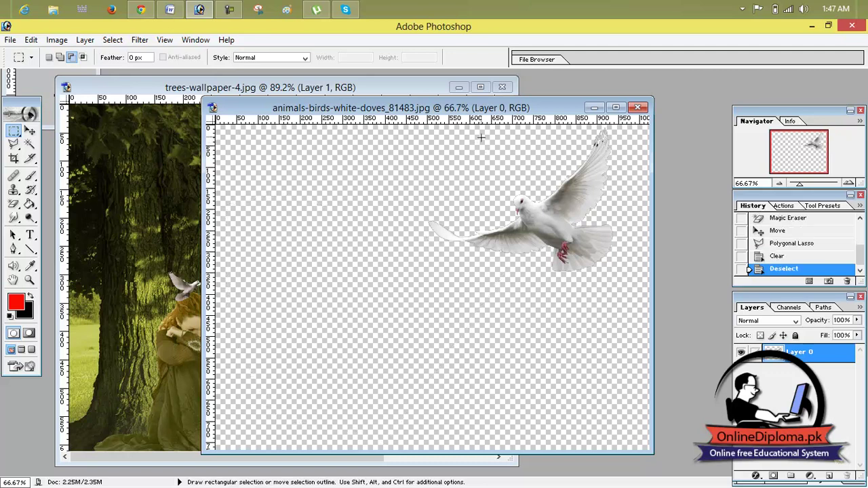
Step: Select the whole remaining dove, including both wing tips, with the Rectangular Marquee
drag(444, 127, 611, 290)
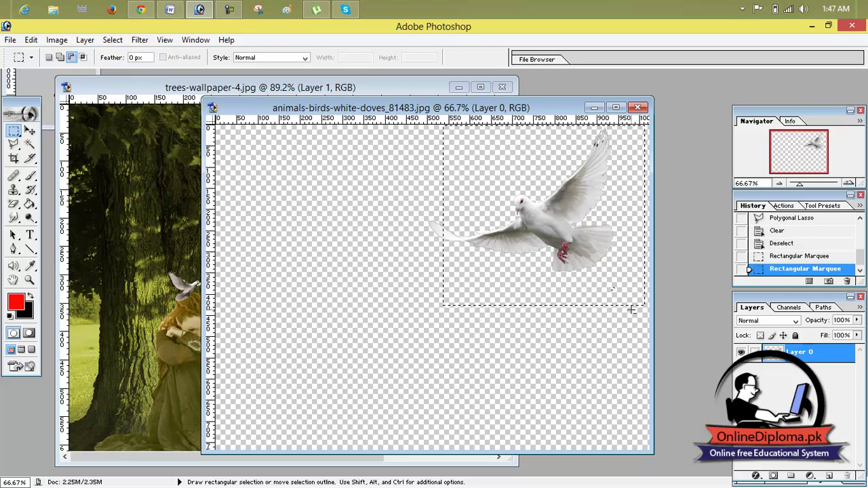
click(630, 310)
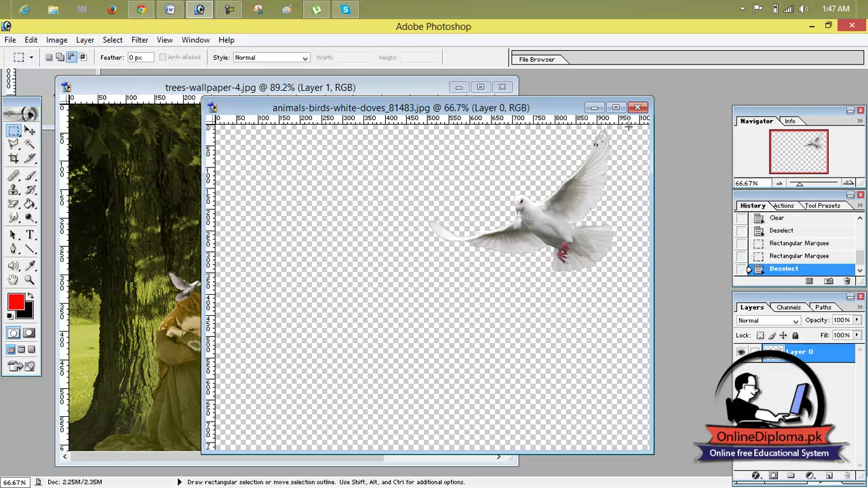
drag(582, 165, 424, 283)
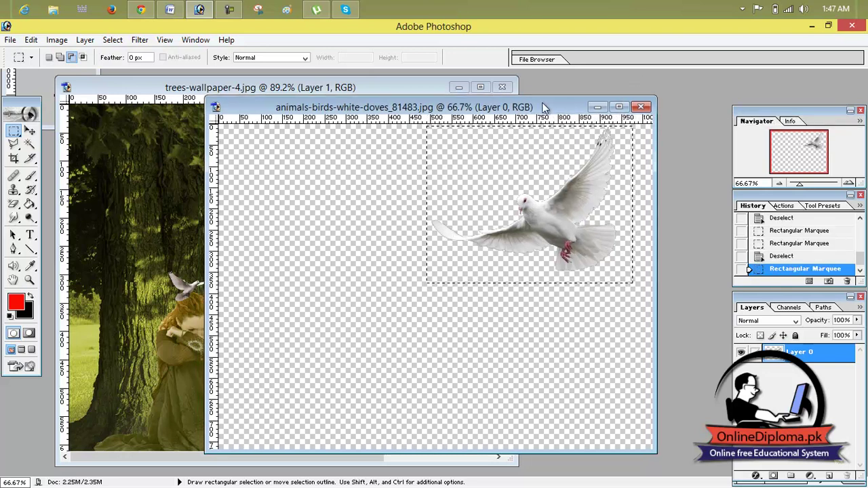
Step: Copy the selected dove into trees-wallpaper-4.jpg as a new layer and move it into the open area beside the woman
drag(474, 108, 641, 101)
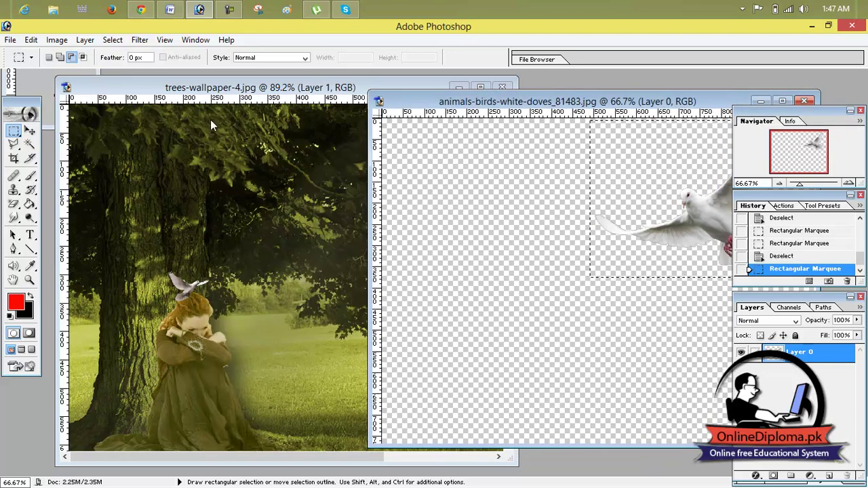
click(30, 130)
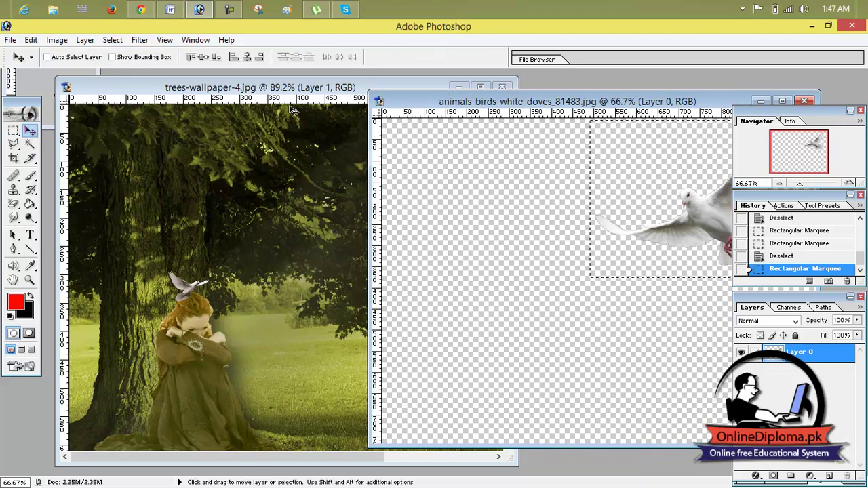
drag(672, 229, 324, 202)
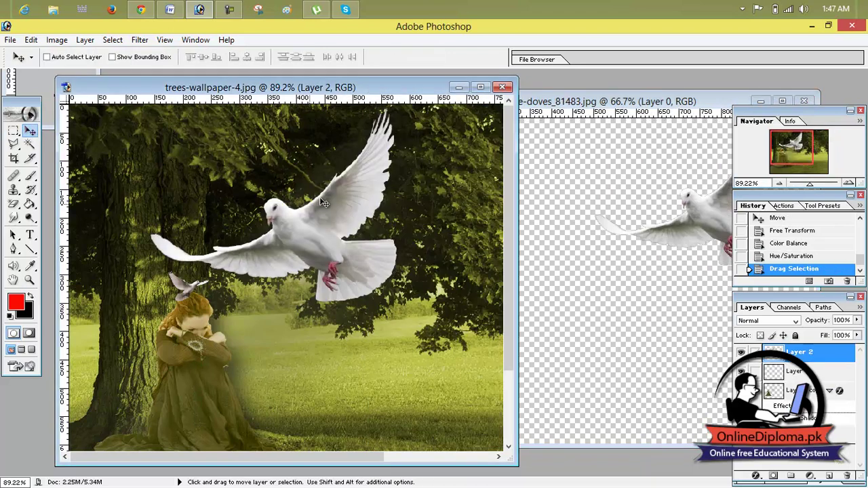
click(481, 89)
drag(417, 201, 542, 239)
Step: Scale the flying dove to about 34.5% width and 41.1% height with Free Transform and place it near the woman's head
key(ctrl+t)
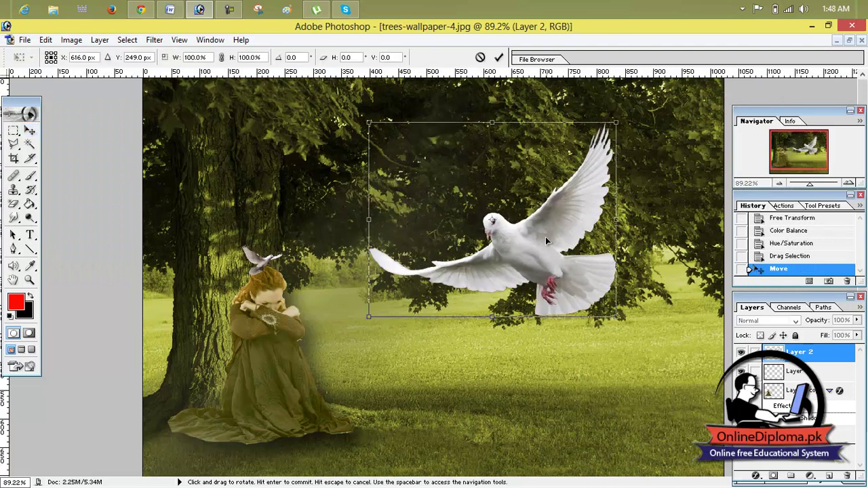
drag(630, 120, 455, 238)
drag(439, 277, 388, 259)
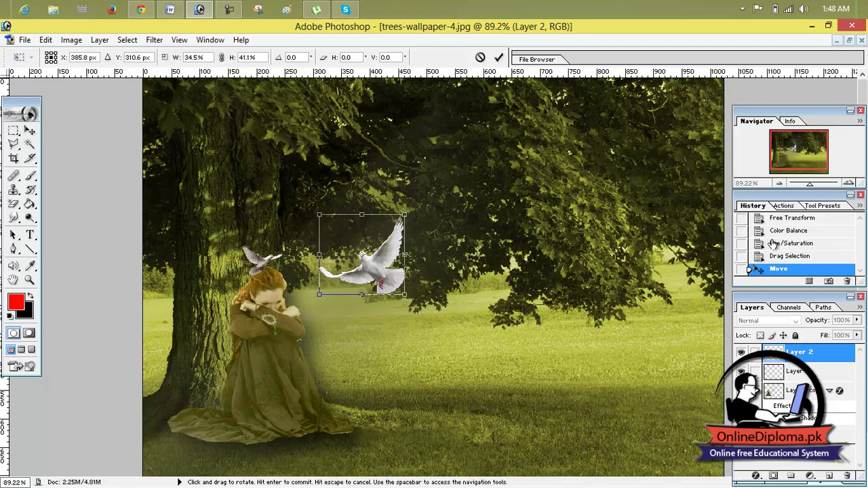
click(497, 58)
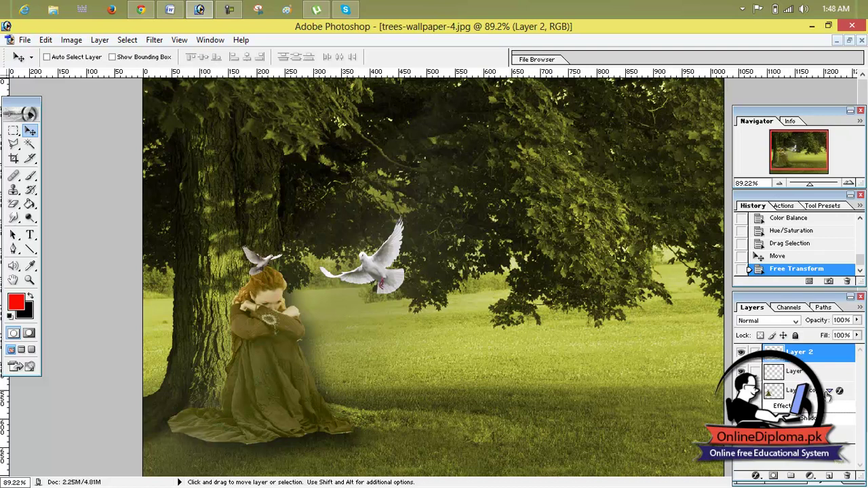
Step: Warm the flying dove's midtones with Color Balance levels of +2, +1 and -100
click(71, 40)
mouse_move(102, 72)
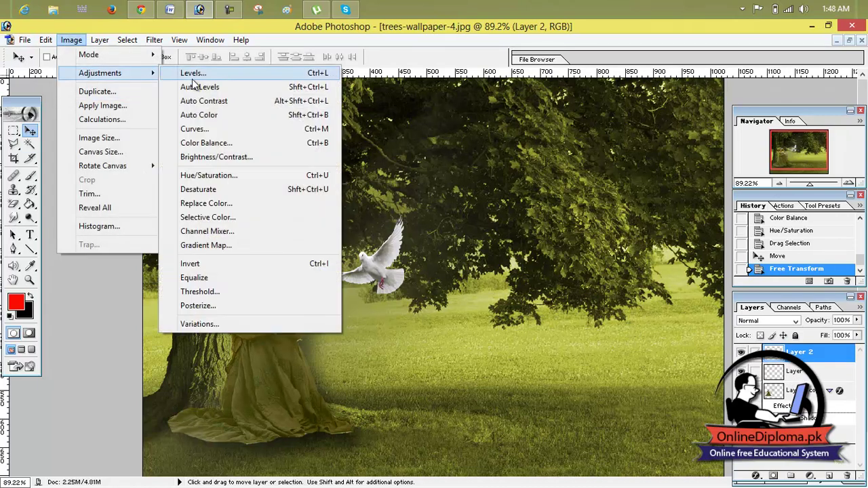
click(234, 141)
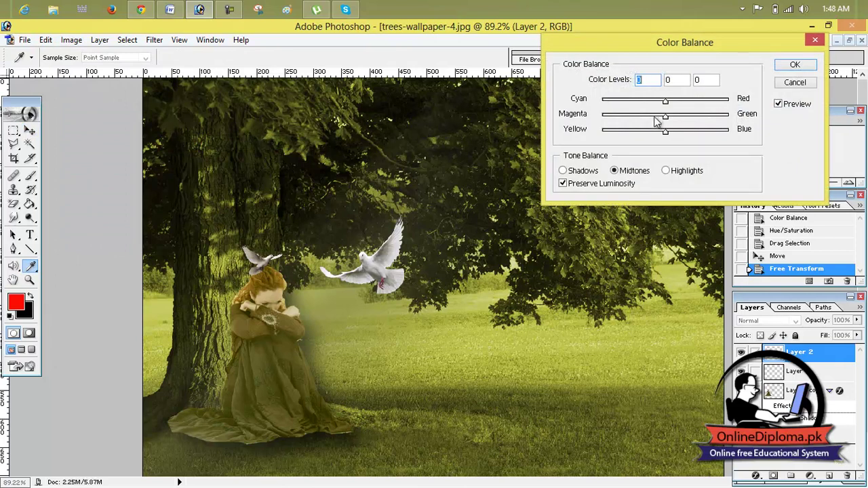
drag(663, 102, 587, 140)
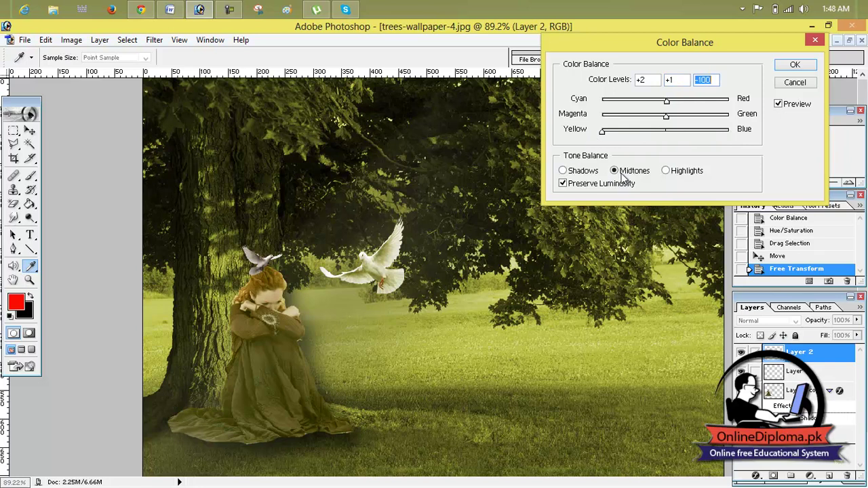
Step: Adjust the flying dove's shadows and set its highlights to color levels +58, -15 and -37, then apply the Color Balance
click(563, 171)
drag(664, 103, 685, 150)
click(633, 174)
click(667, 171)
drag(669, 103, 646, 140)
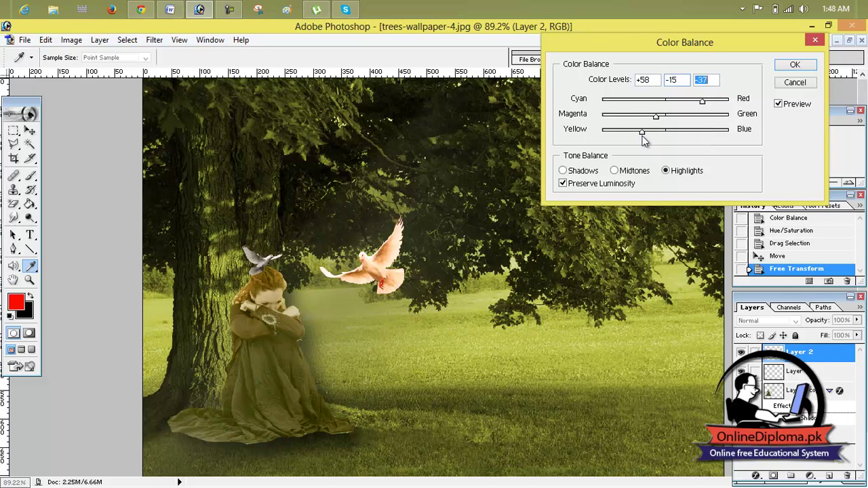
click(794, 65)
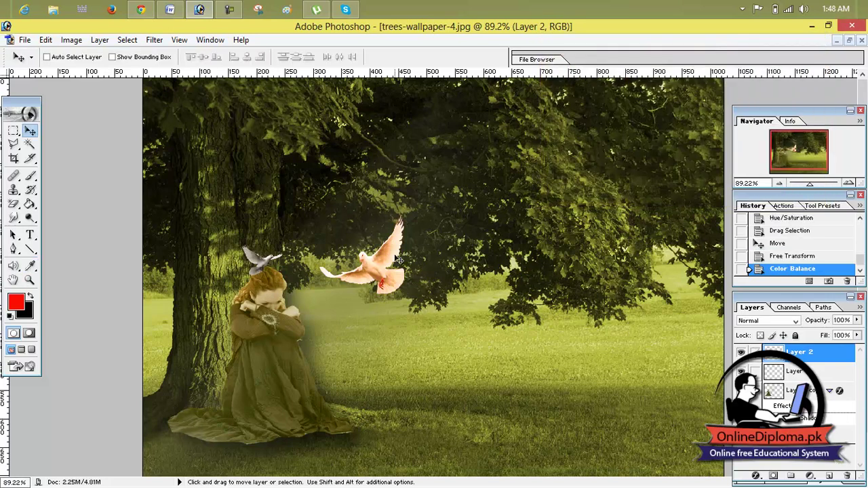
Step: Shrink the flying dove to about 78.3% width and 86.5% height and move it closer to the woman's head
key(ctrl+t)
drag(403, 214, 385, 229)
drag(360, 264, 348, 249)
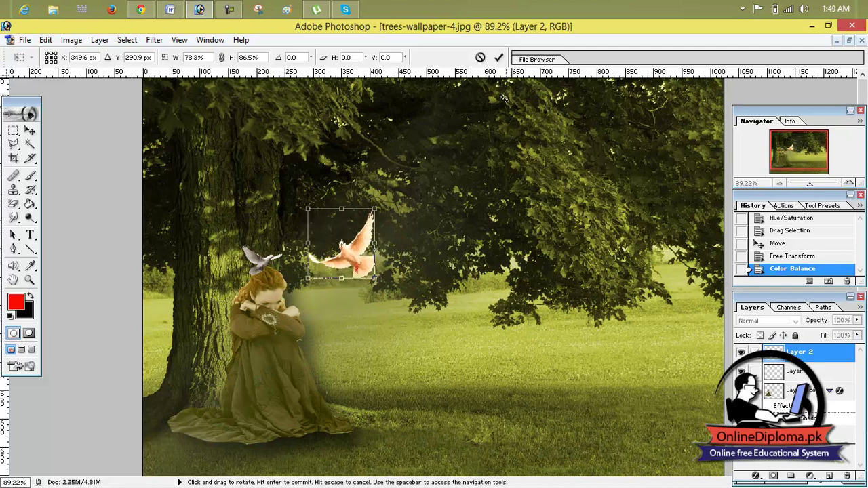
click(500, 57)
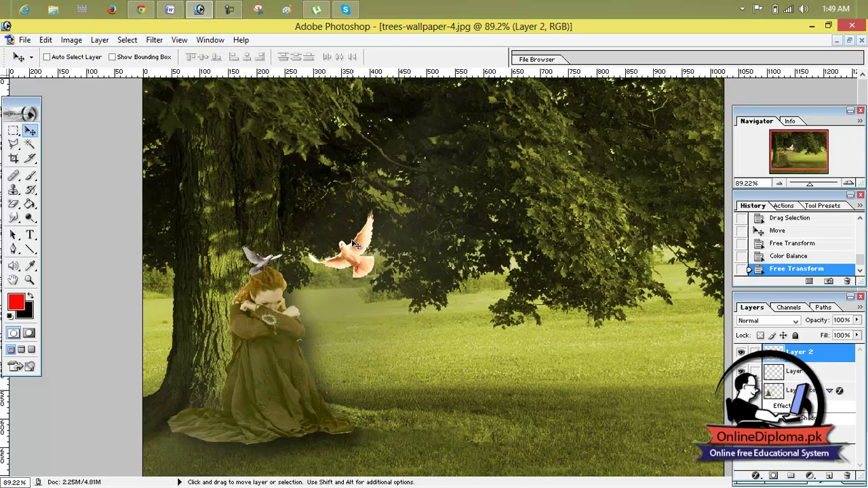
Step: Scale the flying dove down again with Free Transform to about 86.6% width and 78.9% height
key(ctrl+t)
drag(377, 211, 356, 241)
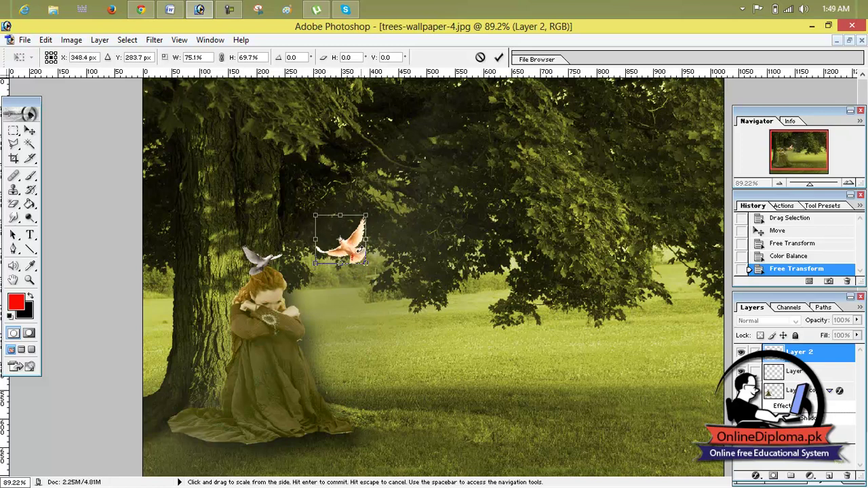
drag(314, 265, 310, 266)
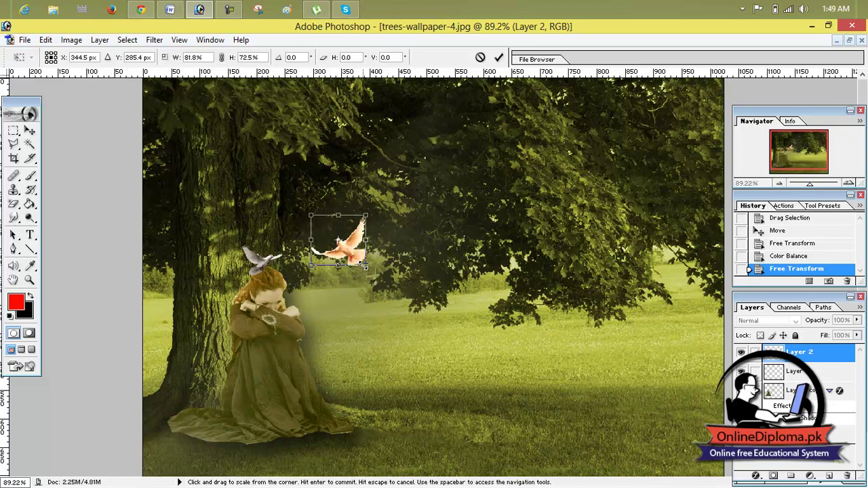
drag(364, 266, 369, 271)
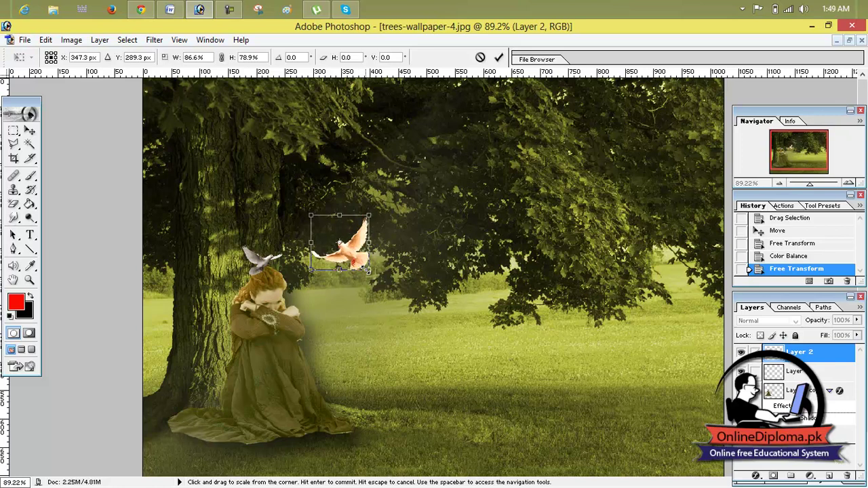
click(500, 58)
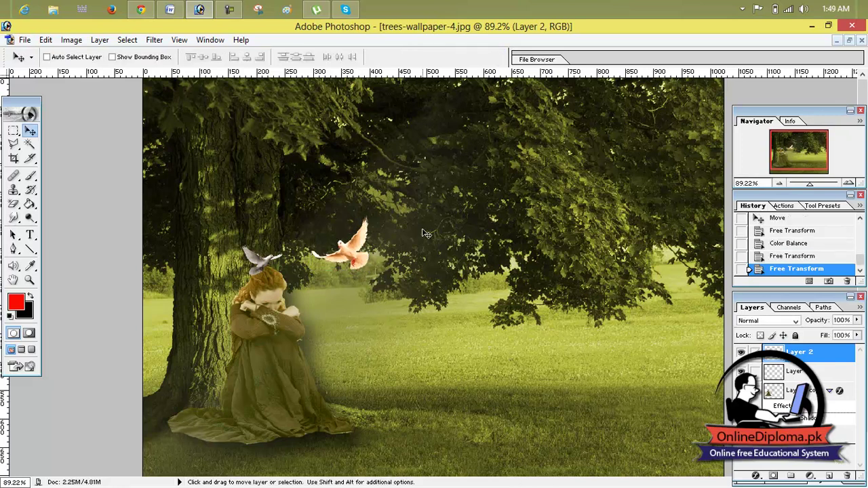
Step: Link the other layers to the flying dove's layer and merge the linked layers
click(756, 372)
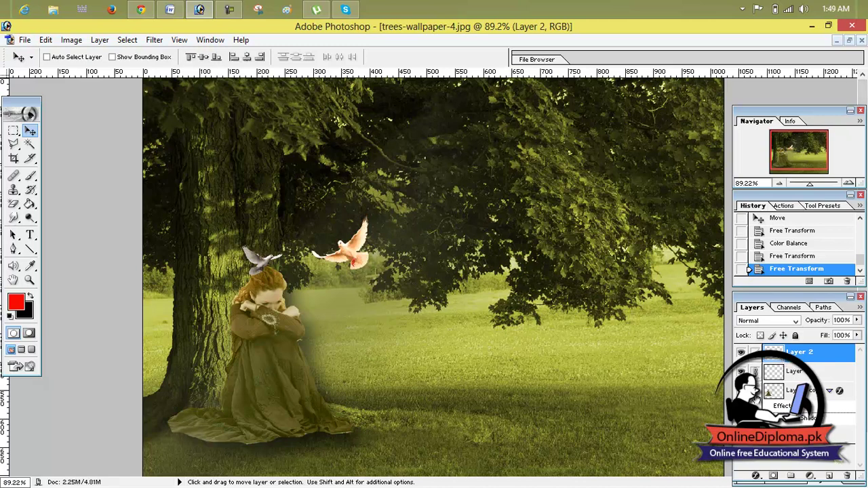
click(756, 392)
scroll(433, 277, down, 2)
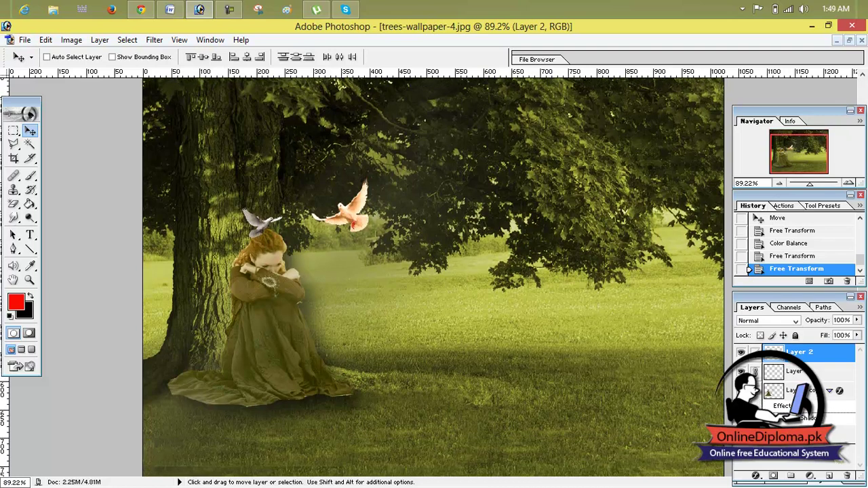
click(101, 41)
mouse_move(84, 44)
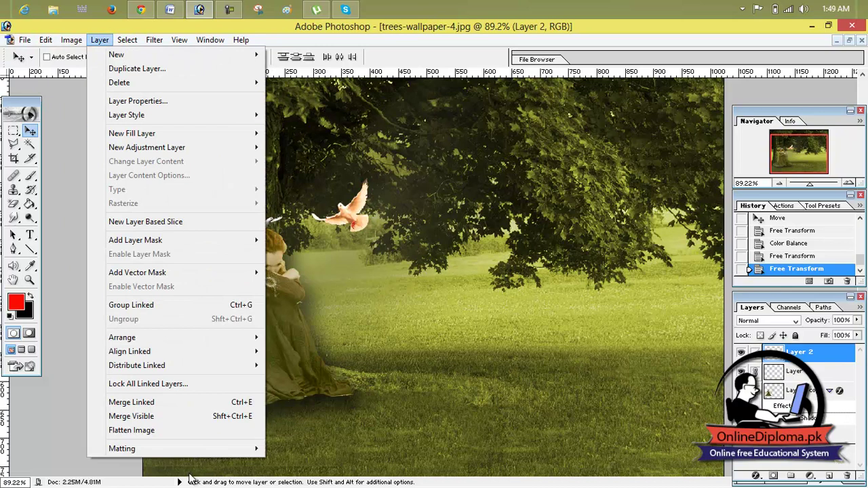
click(182, 406)
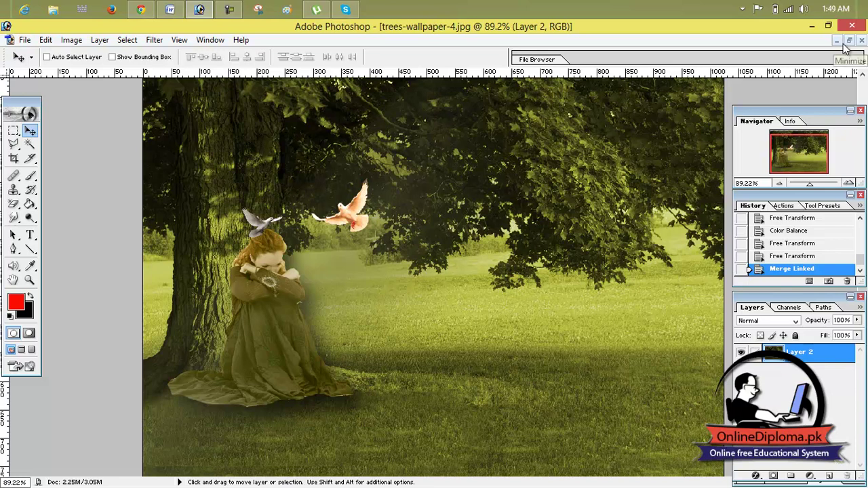
click(26, 42)
click(48, 69)
click(431, 220)
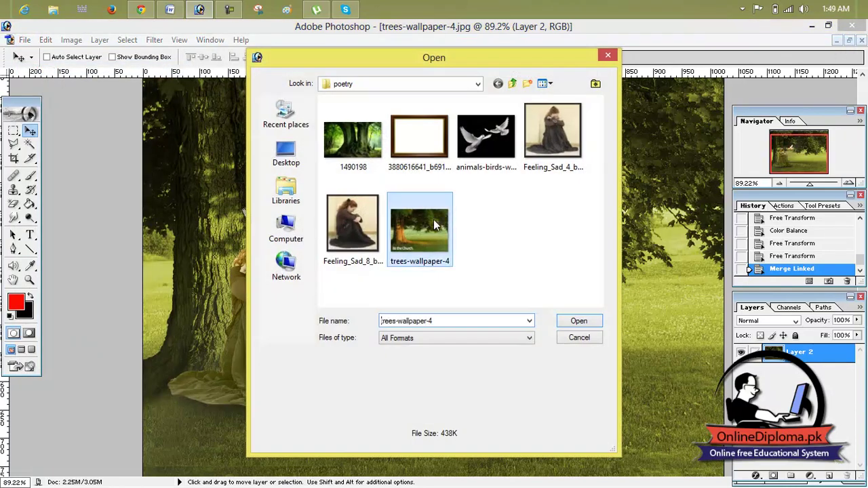
double_click(414, 145)
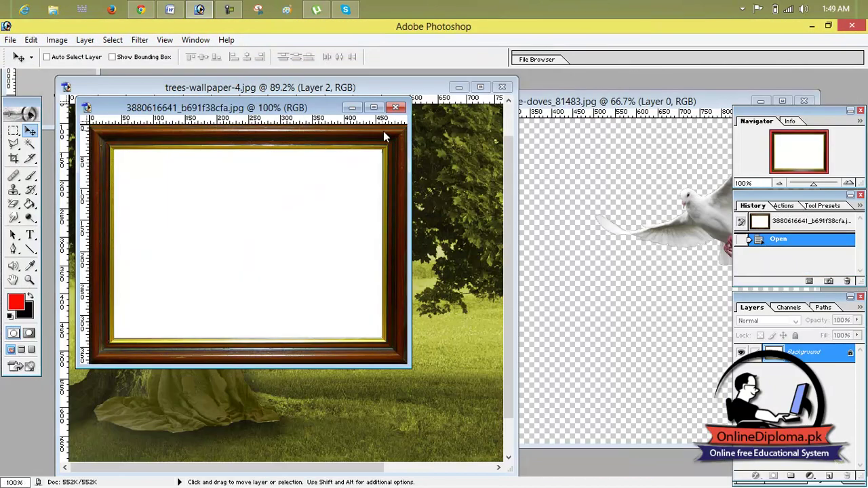
drag(317, 114, 629, 125)
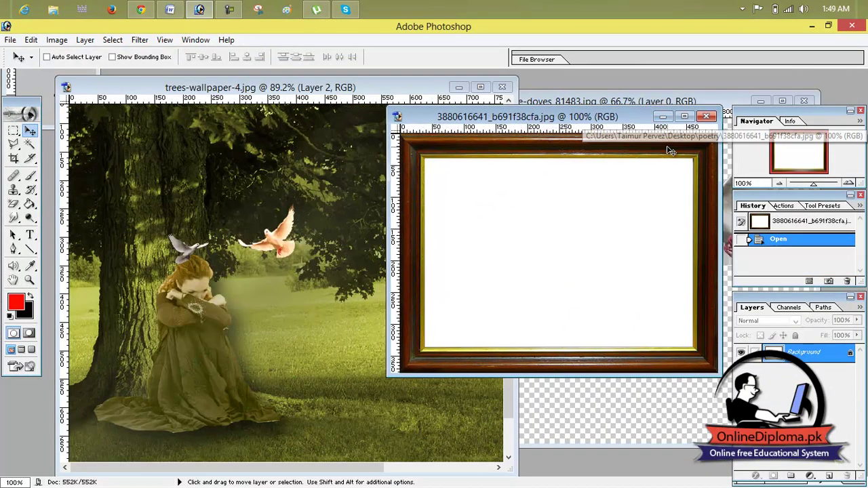
Step: Create a transparent RGB document of 1366 × 786 pixels at 300 pixels/inch and uncover the frame image beside it
click(11, 41)
click(29, 54)
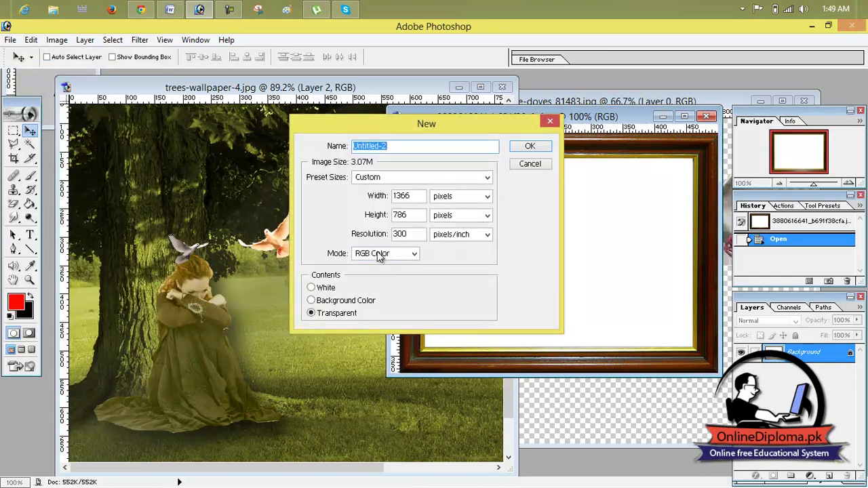
click(530, 147)
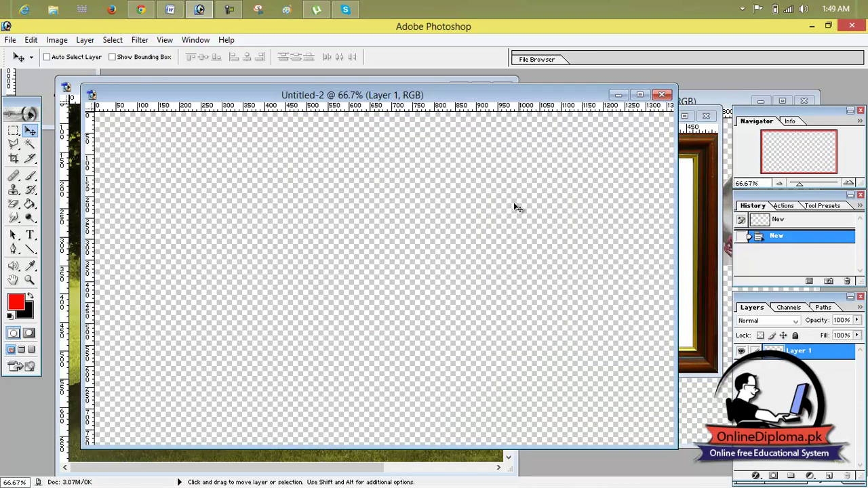
drag(604, 97, 568, 108)
Step: Copy the wooden frame into the new document and align it with the canvas's upper-left corner
click(677, 162)
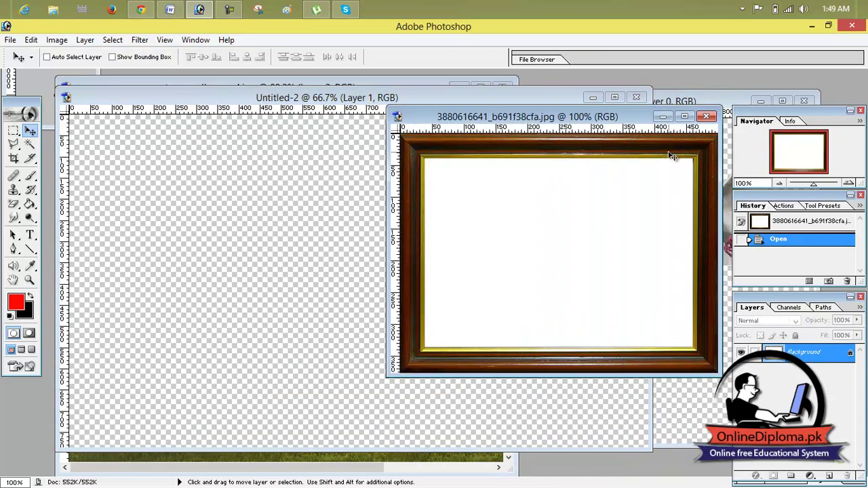
drag(671, 153, 250, 239)
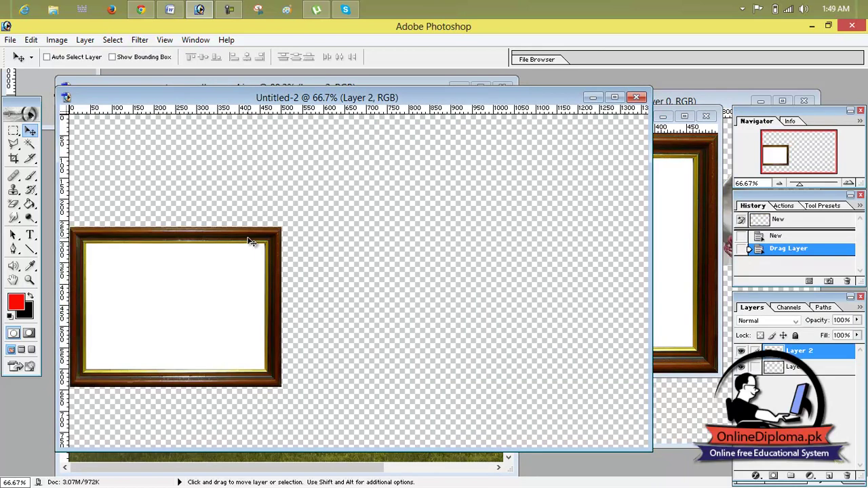
click(614, 97)
drag(298, 307, 286, 196)
Step: Scale the frame to about 273.9% width and 208.6% height to fill the canvas, and erase its white interior with the Magic Eraser
key(ctrl+t)
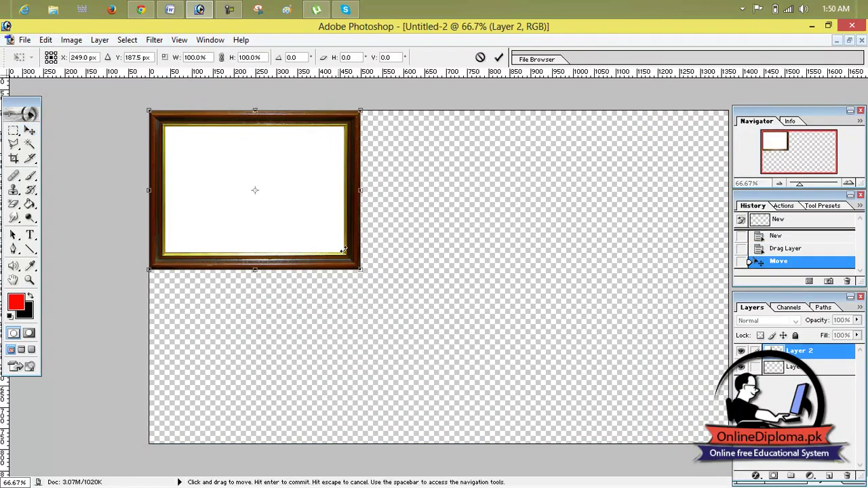
drag(361, 270, 731, 443)
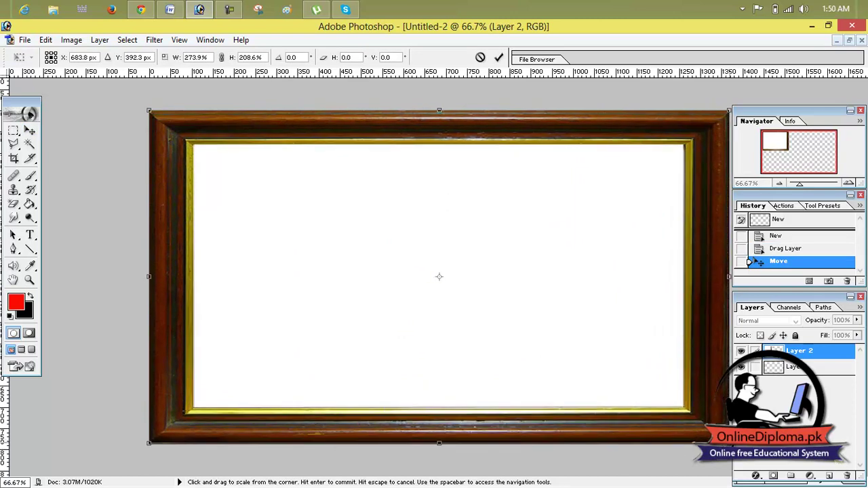
click(498, 59)
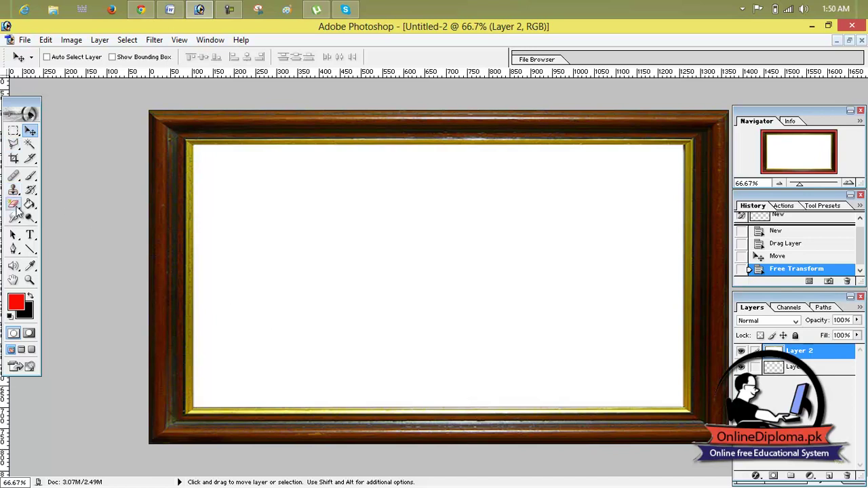
click(15, 206)
click(371, 207)
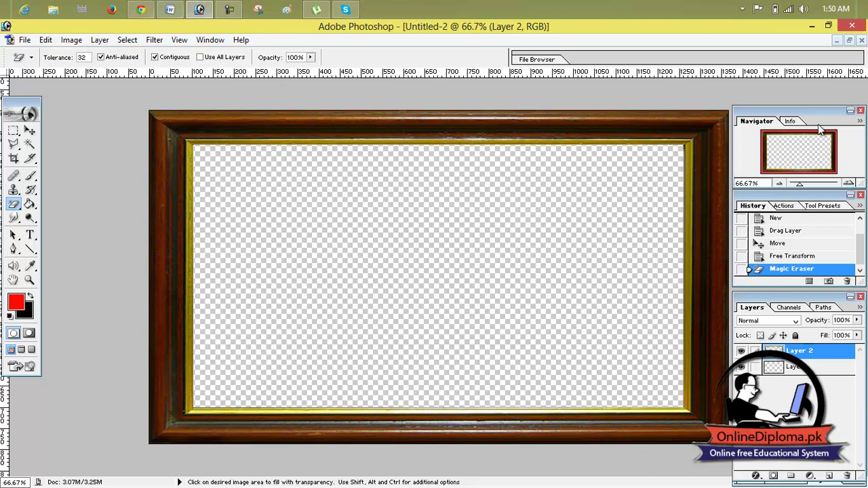
Step: Close the animals-birds-white-doves_81483.jpg image without saving its changes
click(849, 40)
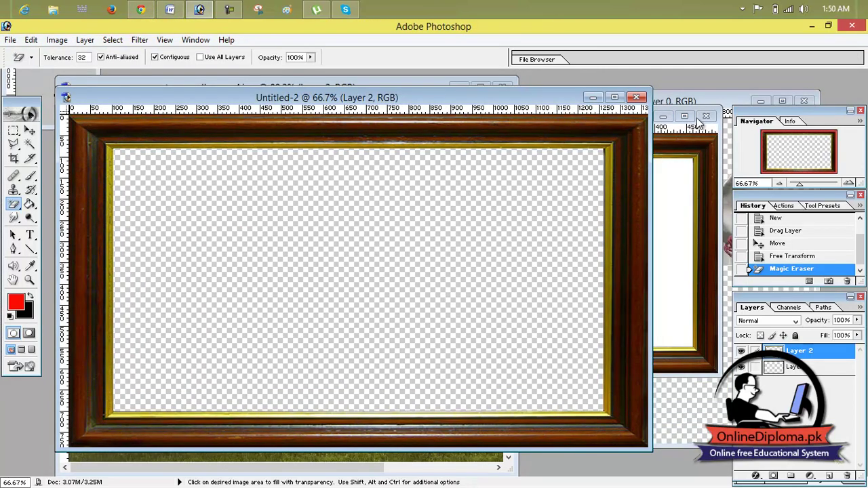
click(684, 103)
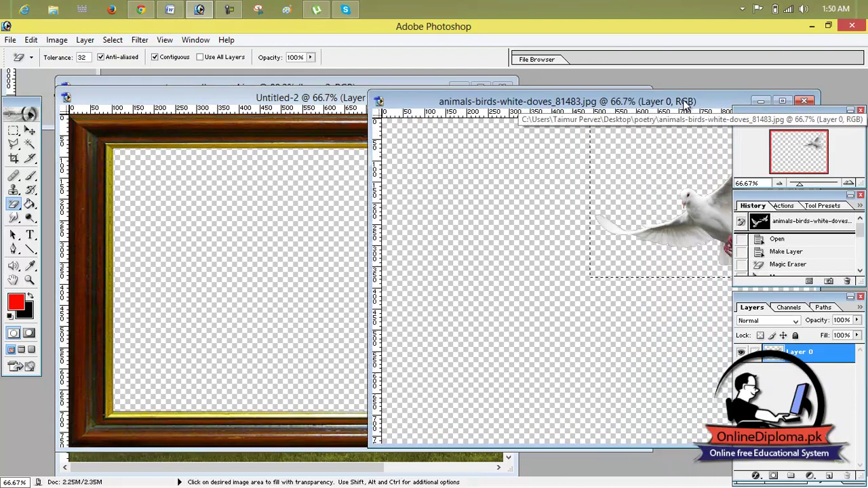
click(804, 101)
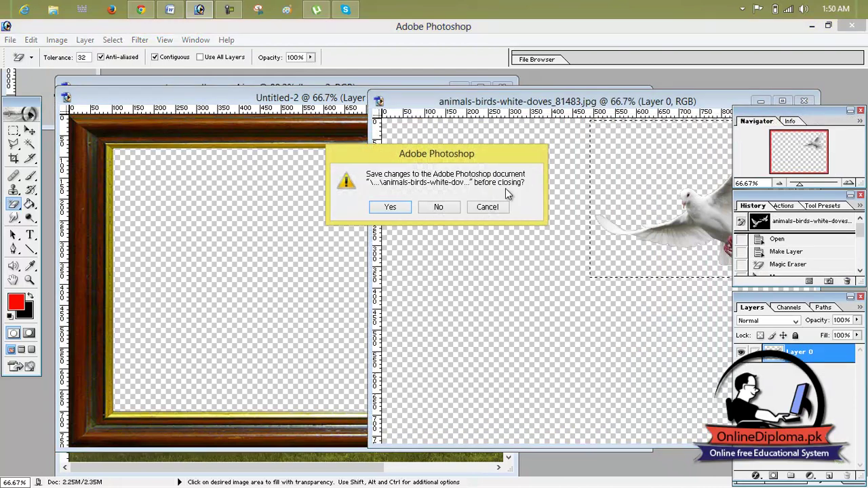
click(447, 207)
Step: Copy the merged tree scene into the frame document and position it over the frame's opening, starting near its upper-left inner corner
drag(412, 103, 577, 114)
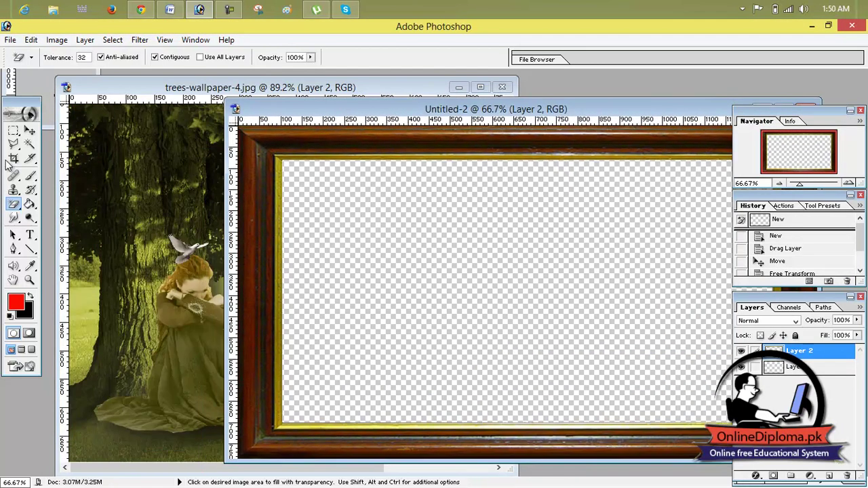
click(30, 131)
click(164, 207)
drag(219, 215, 575, 234)
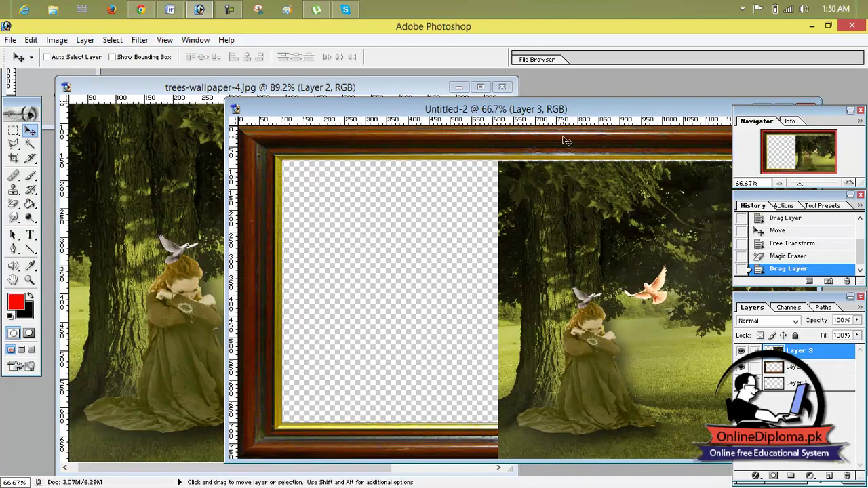
drag(561, 117, 330, 76)
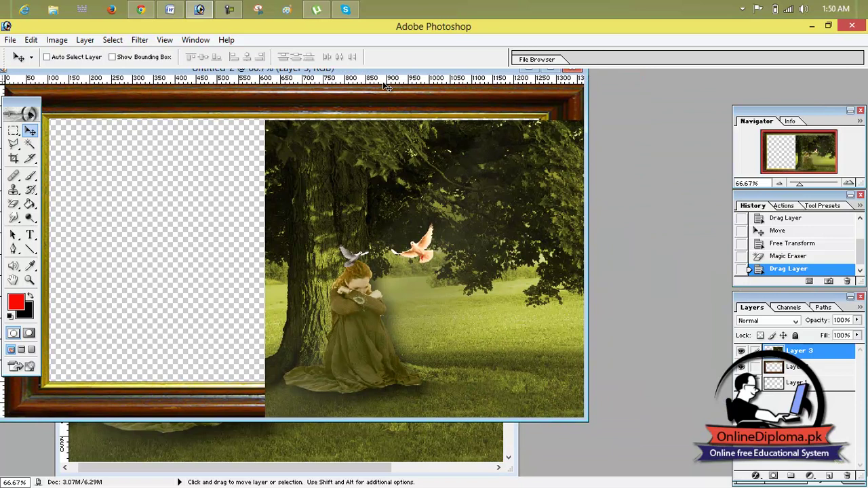
click(550, 70)
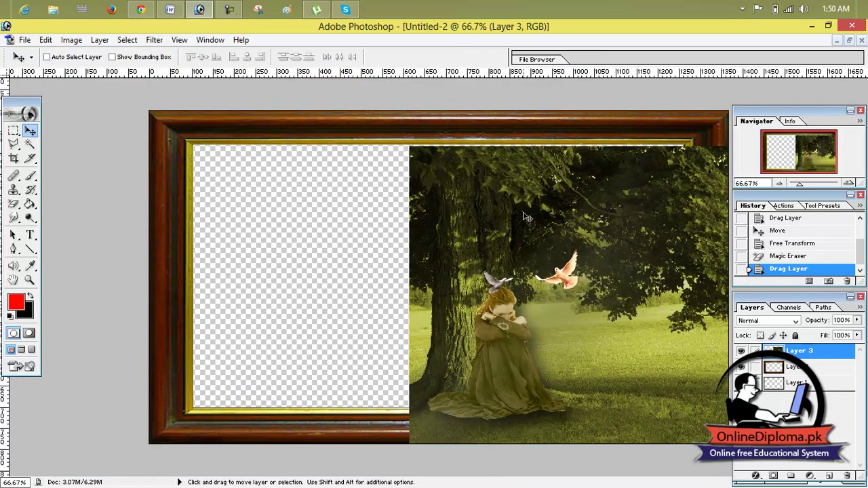
drag(504, 303, 286, 291)
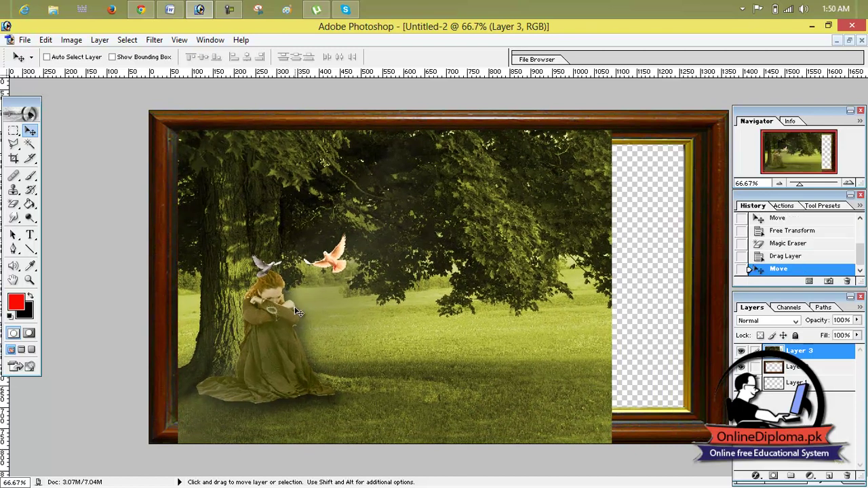
key(ctrl+t)
scroll(391, 454, up, 3)
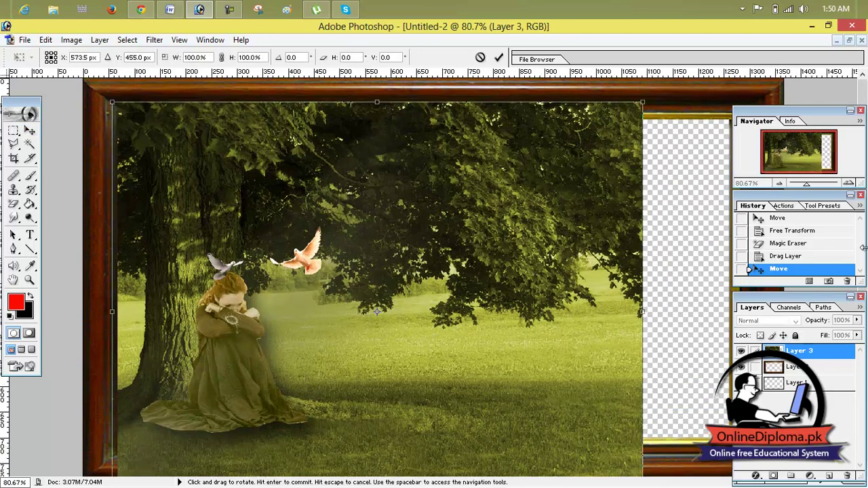
click(499, 57)
Step: Scale the tree scene to about 119.6% width and 89.6% height to cover the frame's opening, and place its layer beneath the frame layer
drag(811, 186, 797, 185)
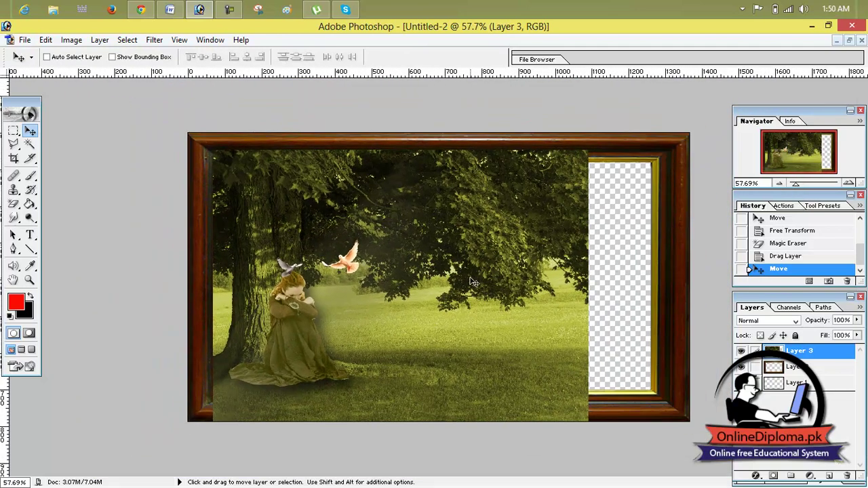
key(ctrl+t)
mouse_move(399, 422)
mouse_down()
mouse_move(399, 442)
mouse_move(407, 388)
mouse_move(415, 421)
mouse_up()
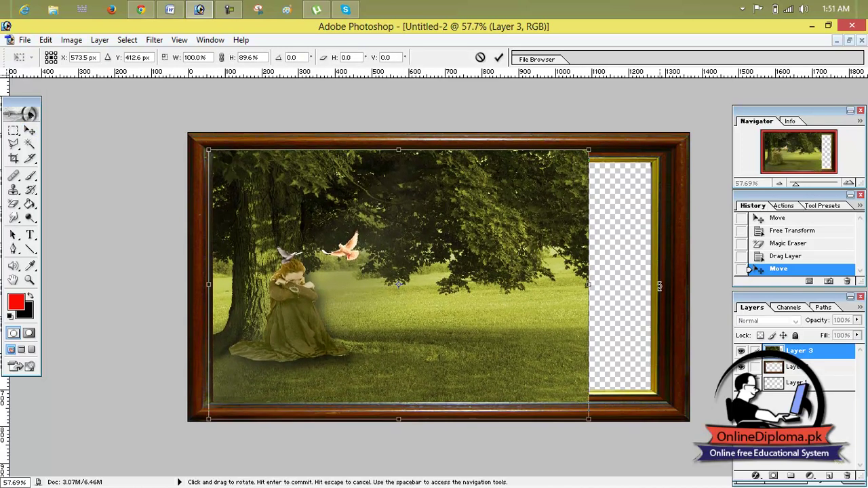
drag(589, 284, 663, 284)
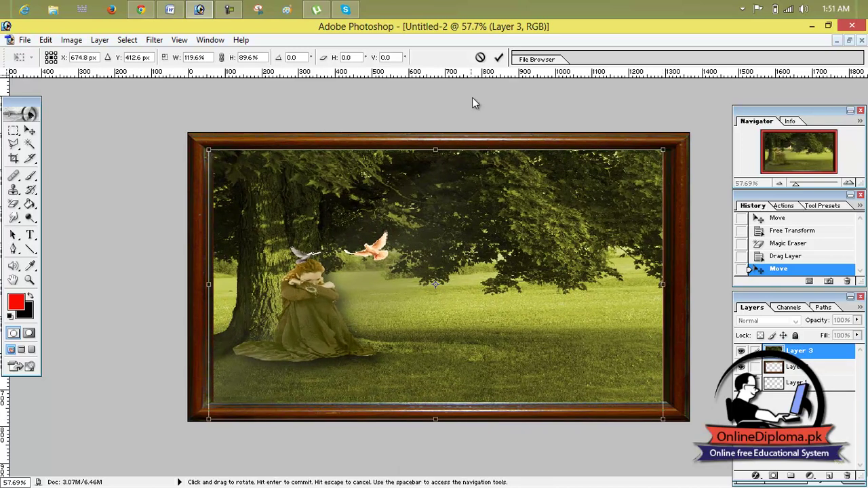
click(498, 57)
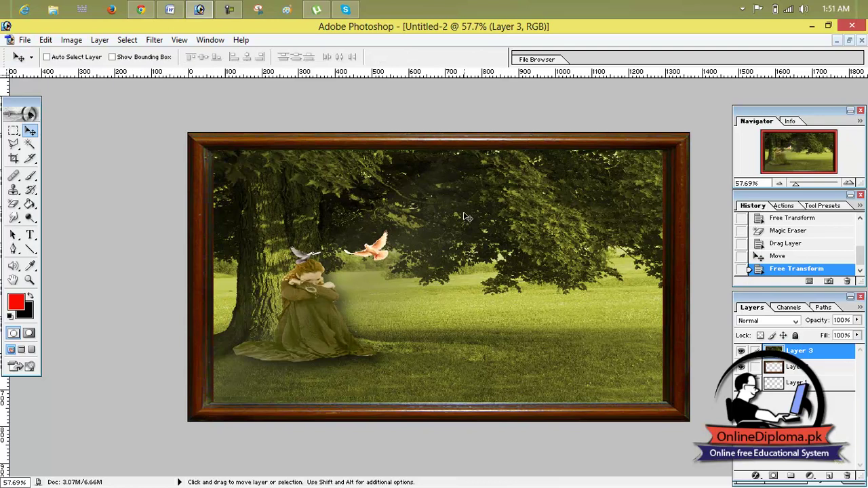
mouse_move(799, 371)
mouse_down()
mouse_move(798, 352)
mouse_move(805, 356)
mouse_up()
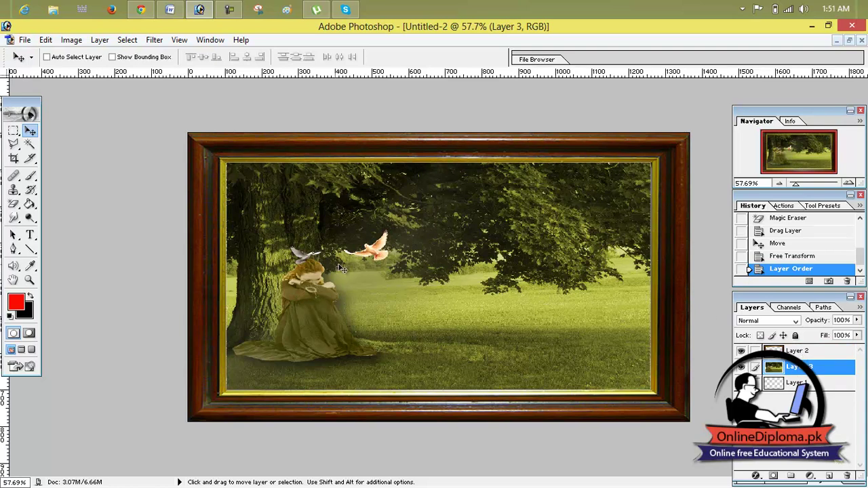
scroll(396, 274, up, 1)
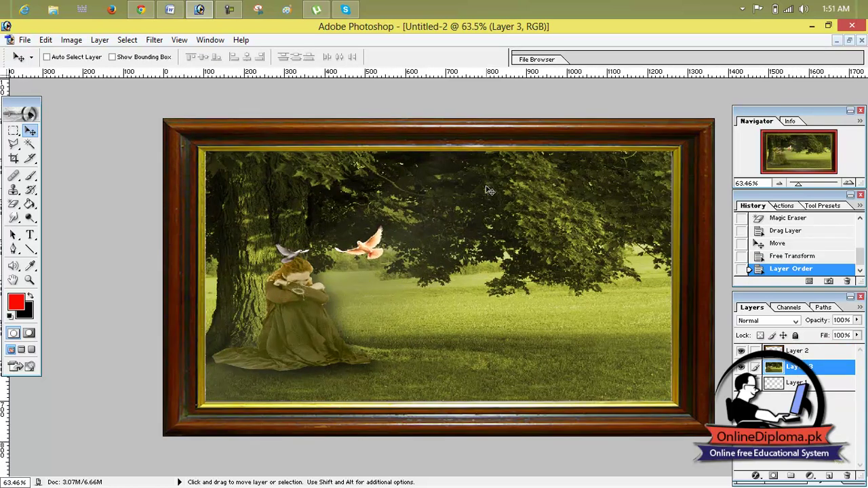